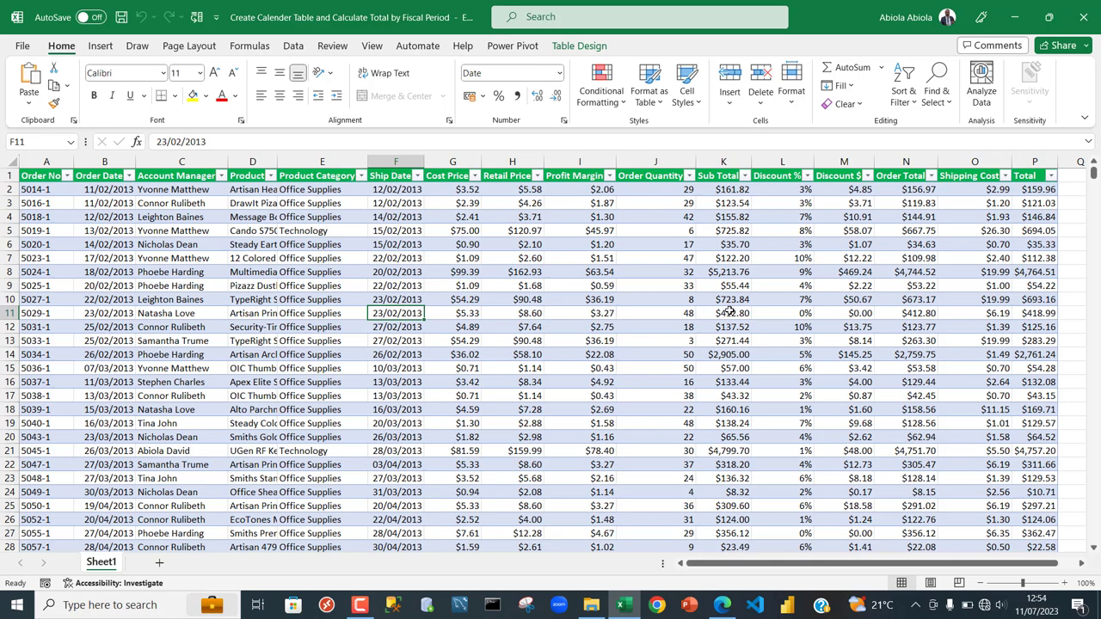
# Rename the sales table to facttbl and add it to the data model.
pyautogui.click(559, 271)
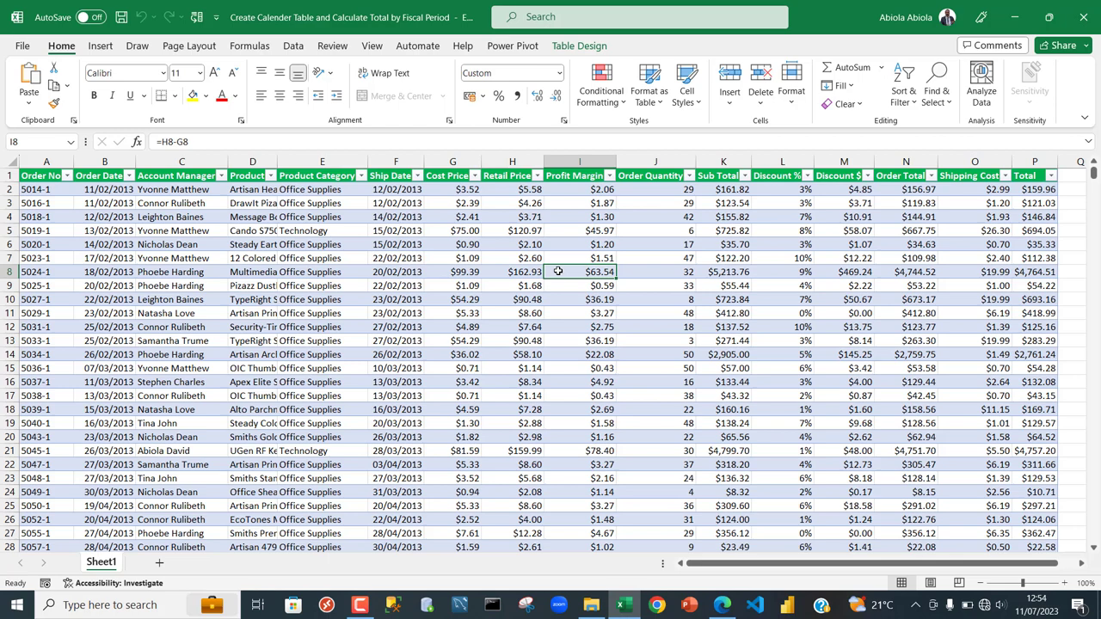
pyautogui.click(581, 46)
pyautogui.click(40, 86)
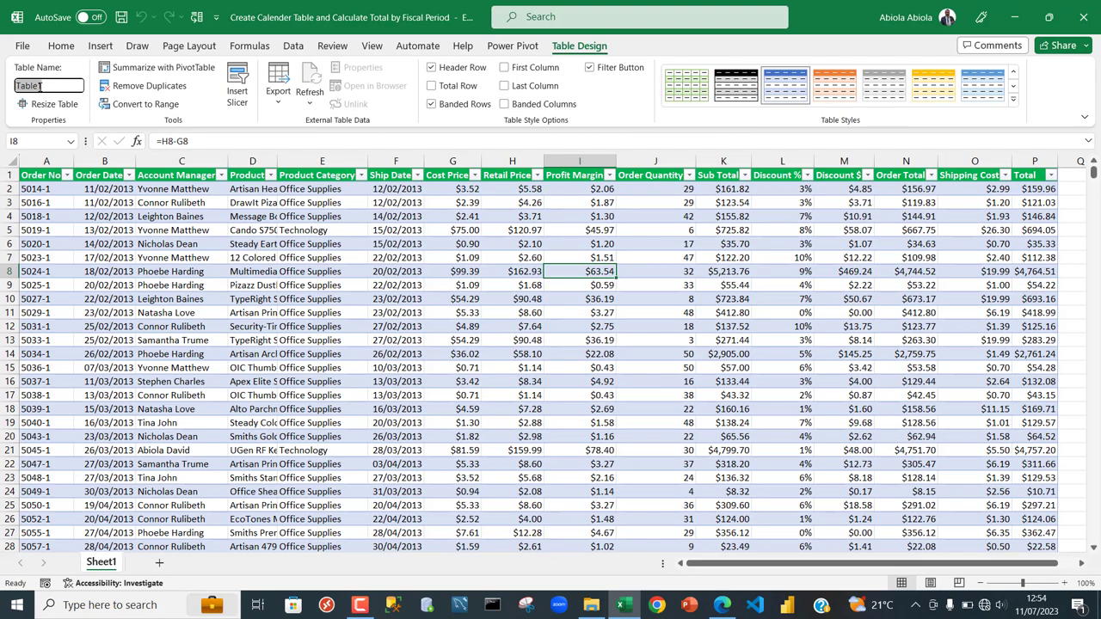
pyautogui.write('facttb')
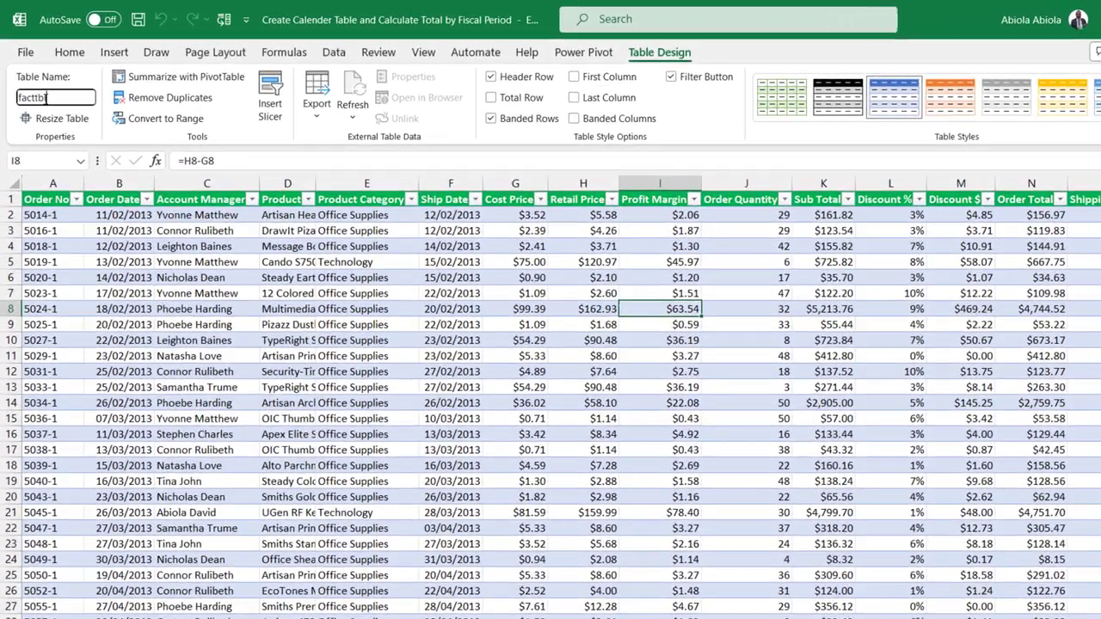
pyautogui.write('l')
pyautogui.click(389, 366)
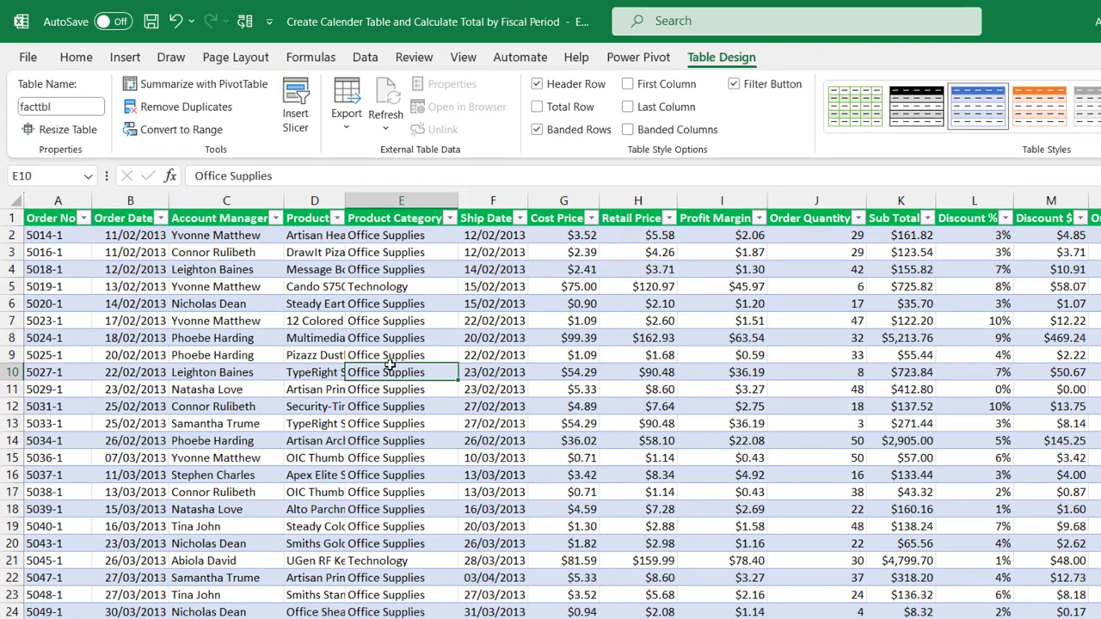
pyautogui.click(640, 66)
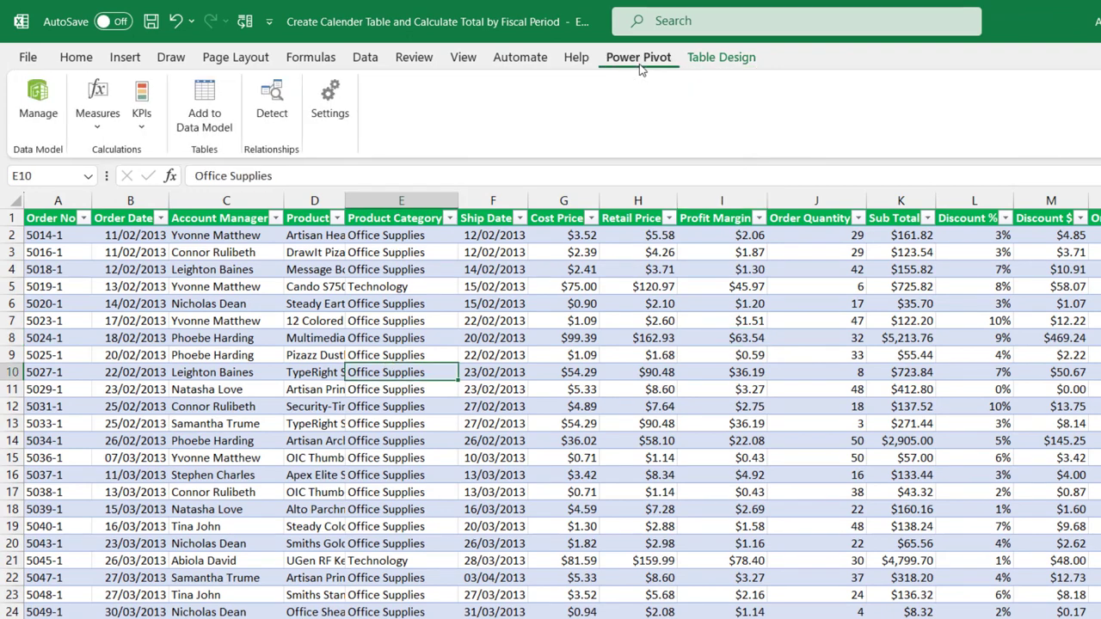
pyautogui.click(196, 123)
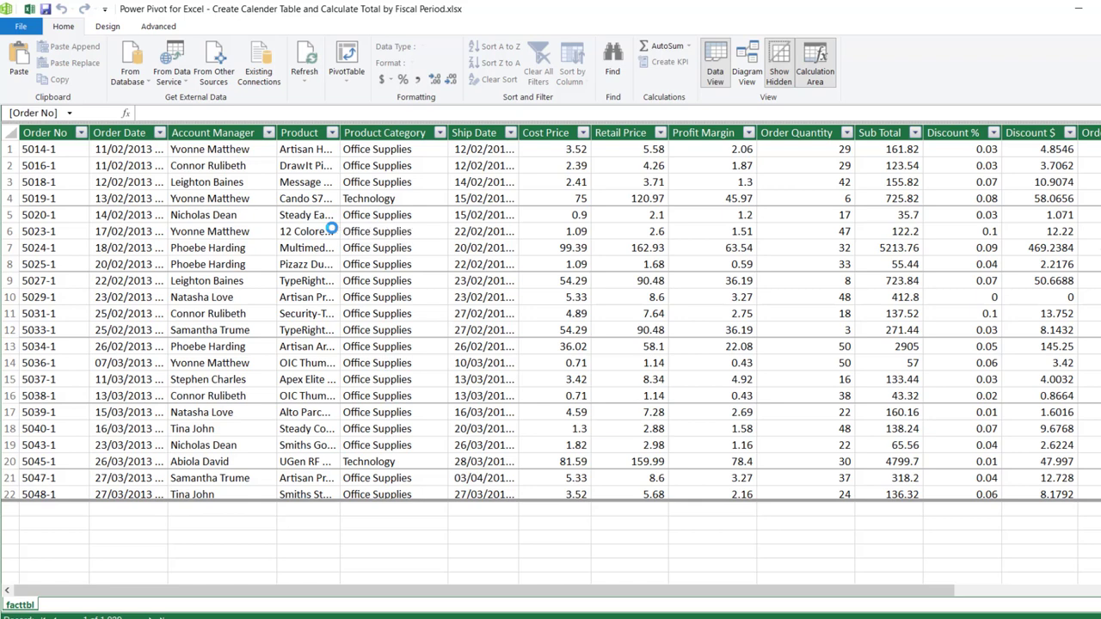
# Generate a new Calendar date table from the Design tab's Date Table options.
pyautogui.click(119, 29)
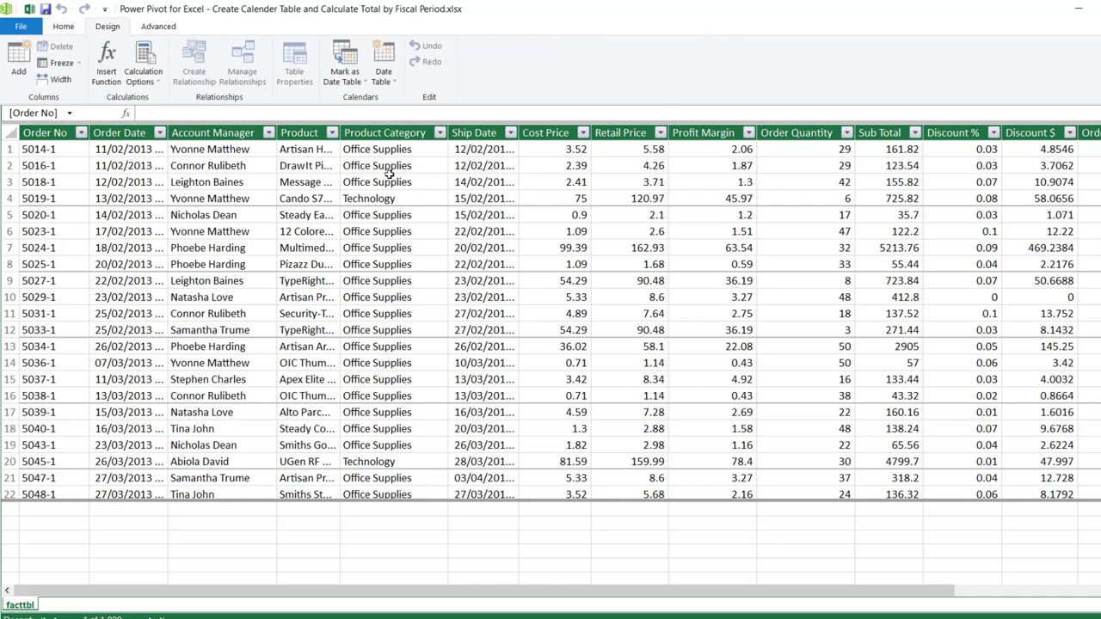
pyautogui.click(383, 78)
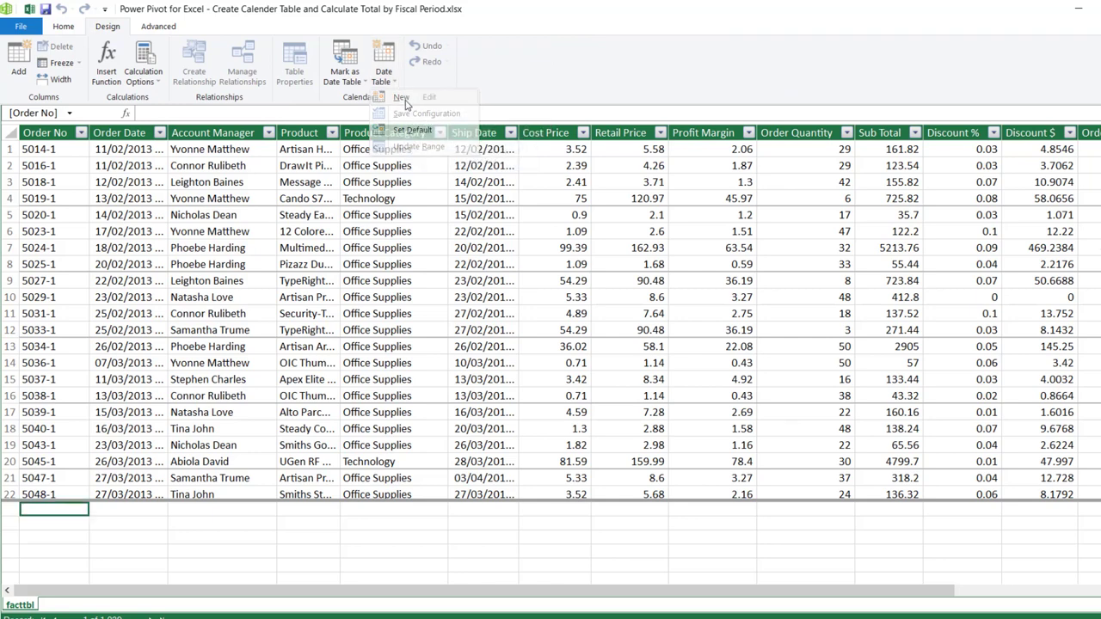
pyautogui.click(401, 98)
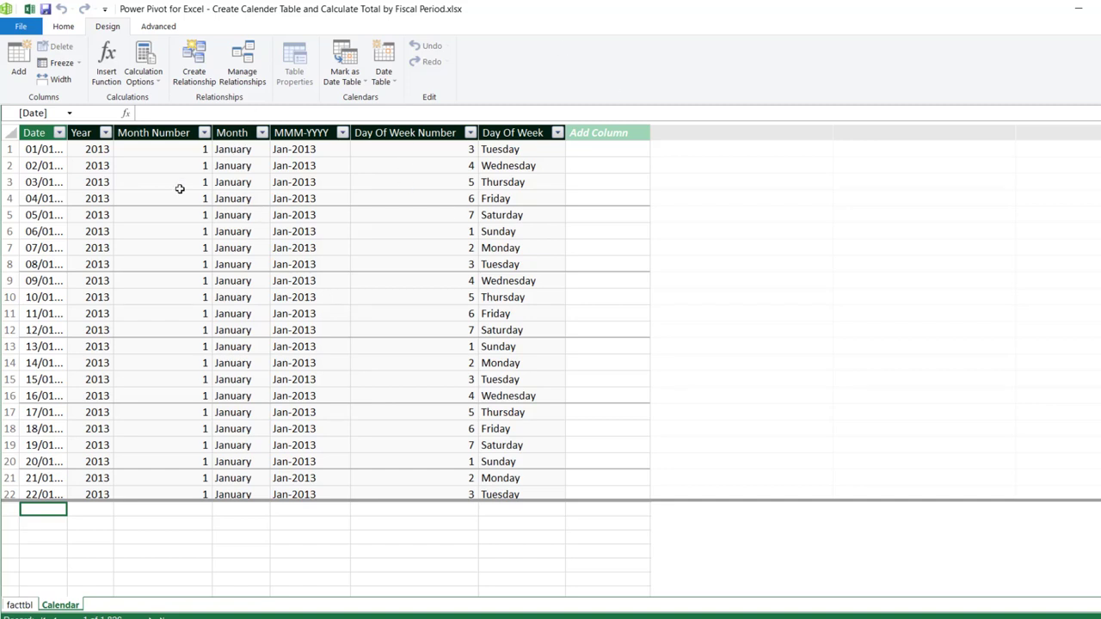
# Widen the Date column to show full dates and inspect the Year, Month Number and Month formulas.
pyautogui.moveTo(67, 133); pyautogui.dragTo(143, 136)
pyautogui.click(78, 151)
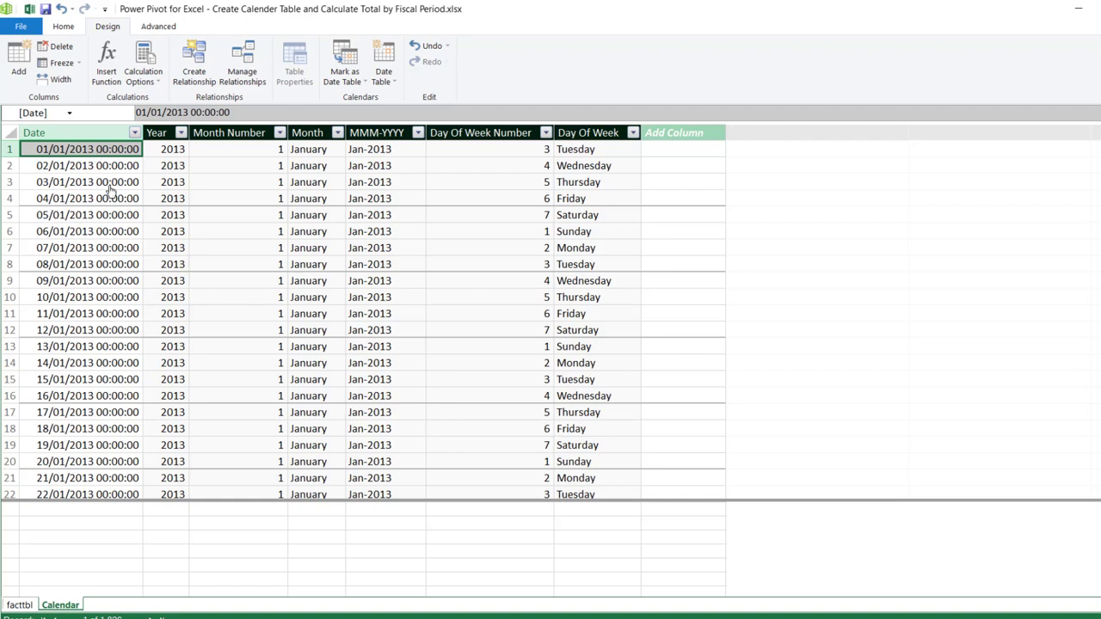
pyautogui.click(166, 132)
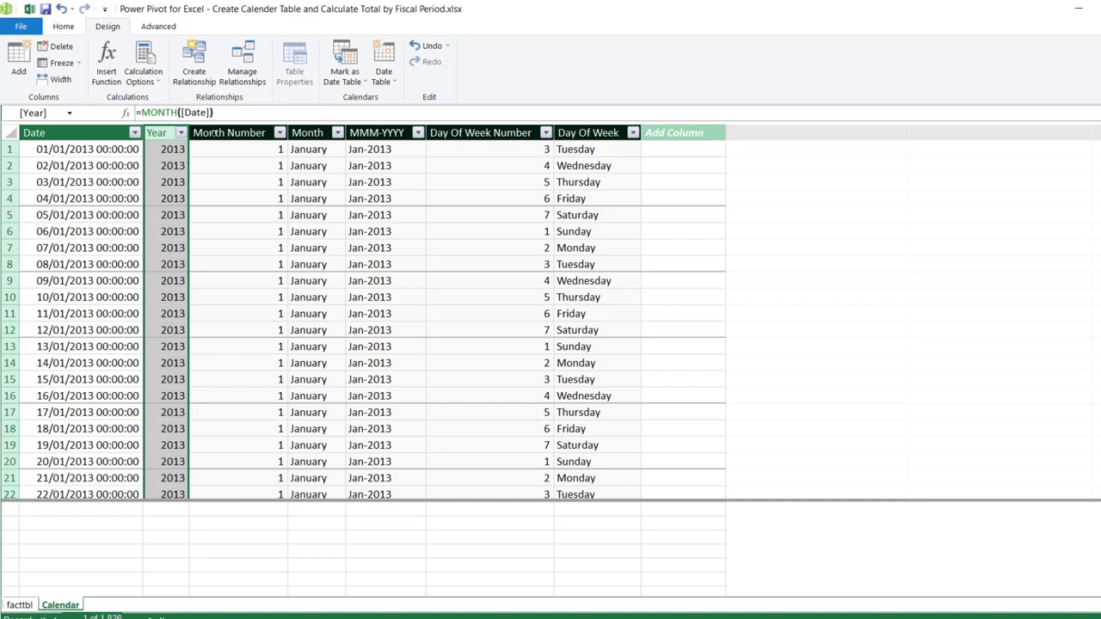
pyautogui.click(208, 132)
pyautogui.click(296, 132)
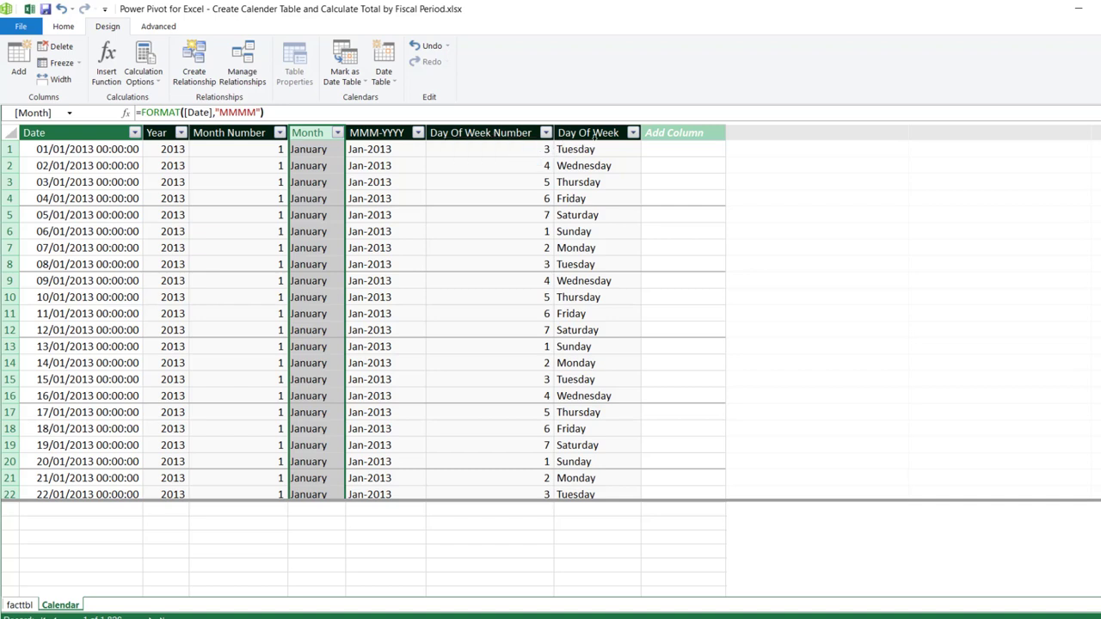
# Delete the MMM-YYYY through Day Of Week columns from the Calendar table.
pyautogui.click(385, 131)
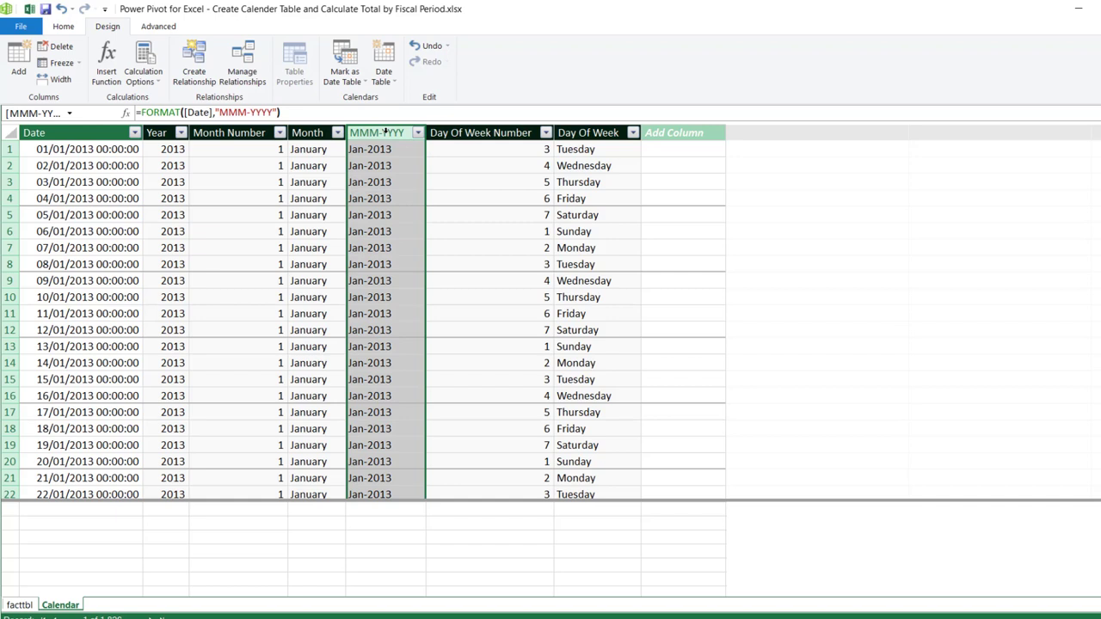
pyautogui.keyDown('shift'); pyautogui.click(594, 131); pyautogui.keyUp('shift')
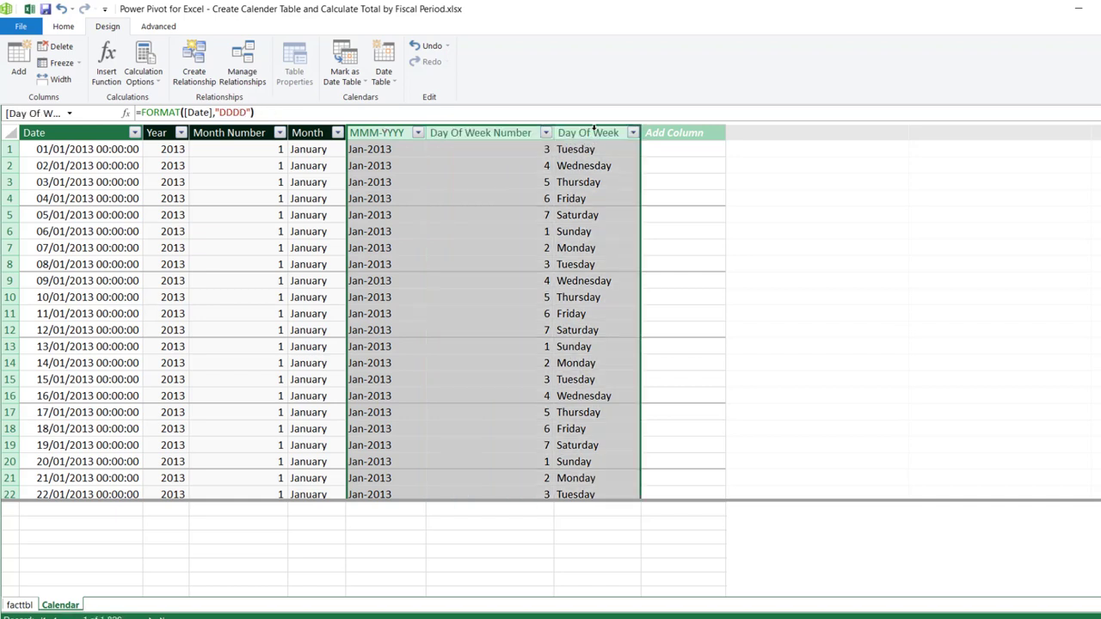
pyautogui.rightClick(593, 129)
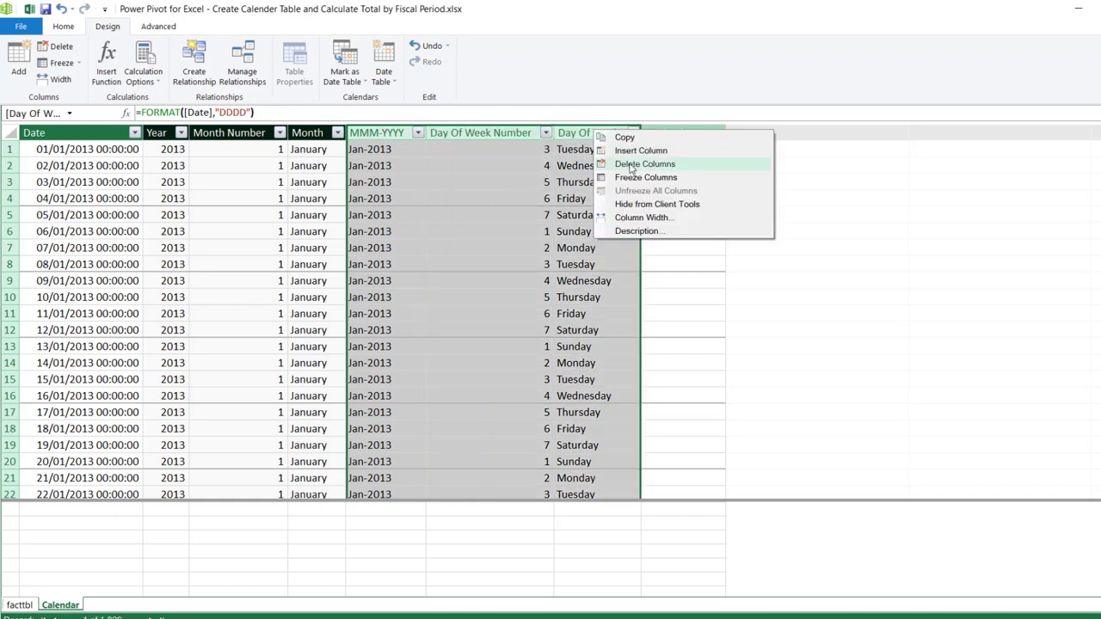
pyautogui.click(631, 165)
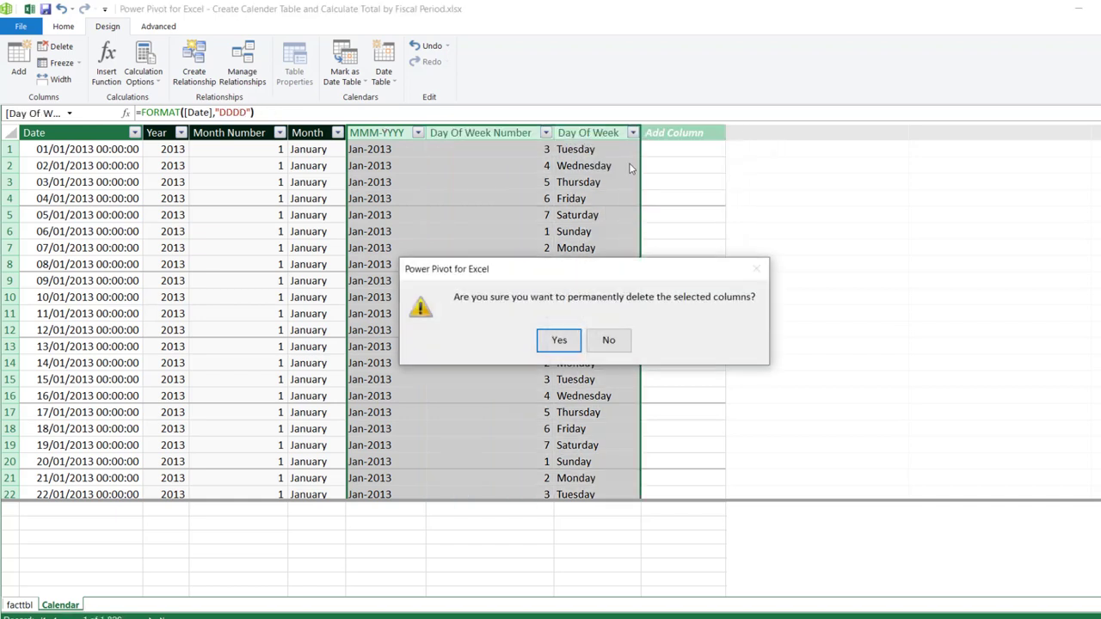
pyautogui.click(559, 341)
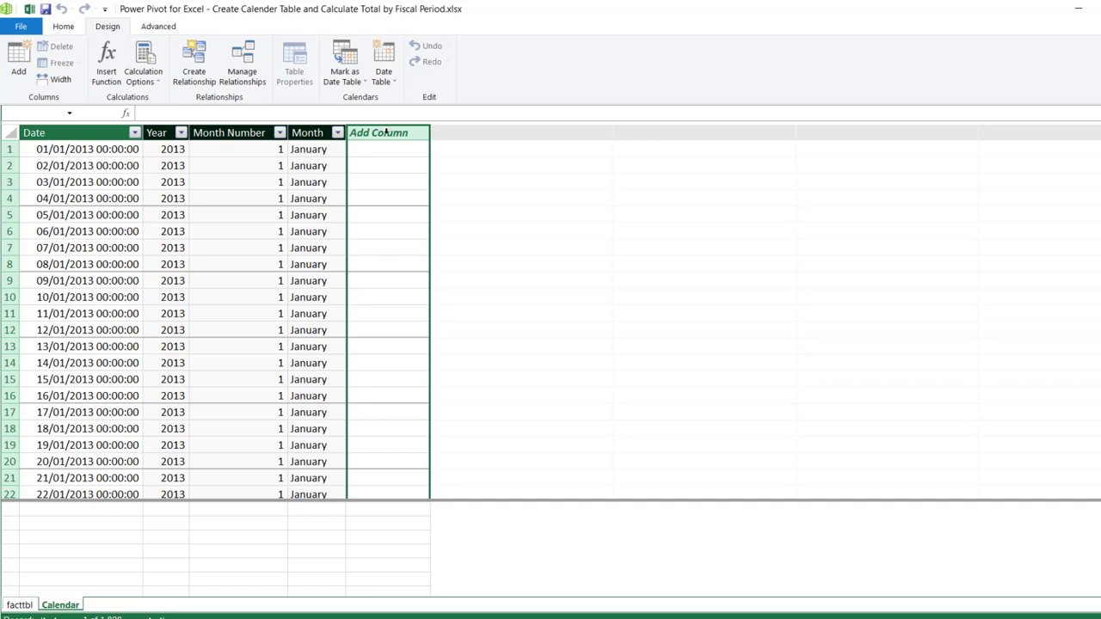
# Add a 'Quater' column calculated as =ROUNDUP('Calendar'[Month Number]/3,0).
pyautogui.doubleClick(386, 132)
pyautogui.write('Quater')
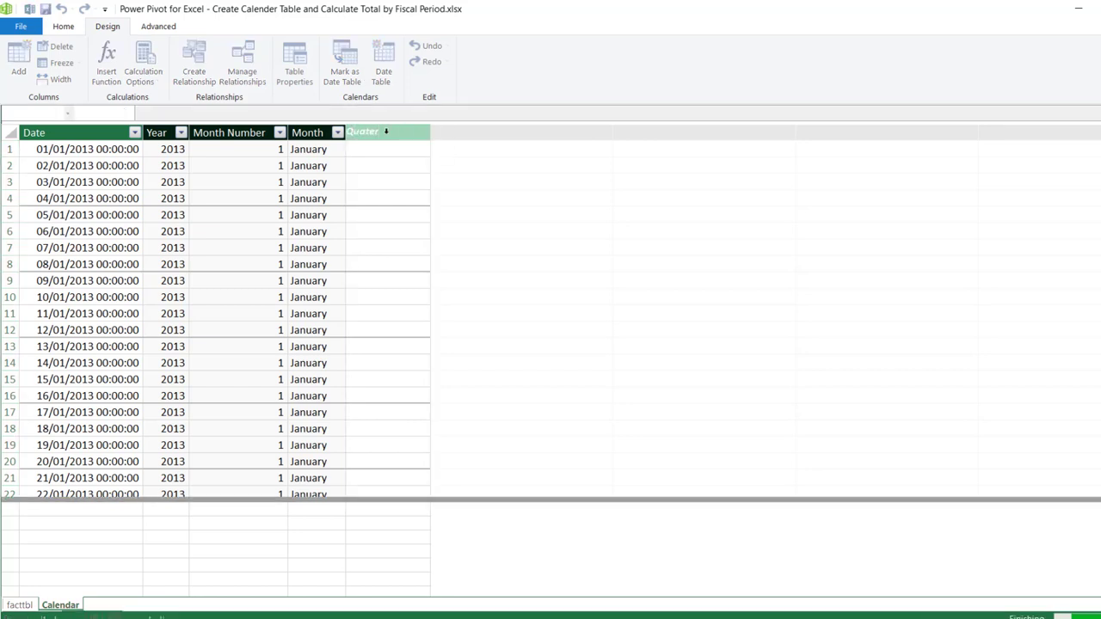
pyautogui.press('Return')
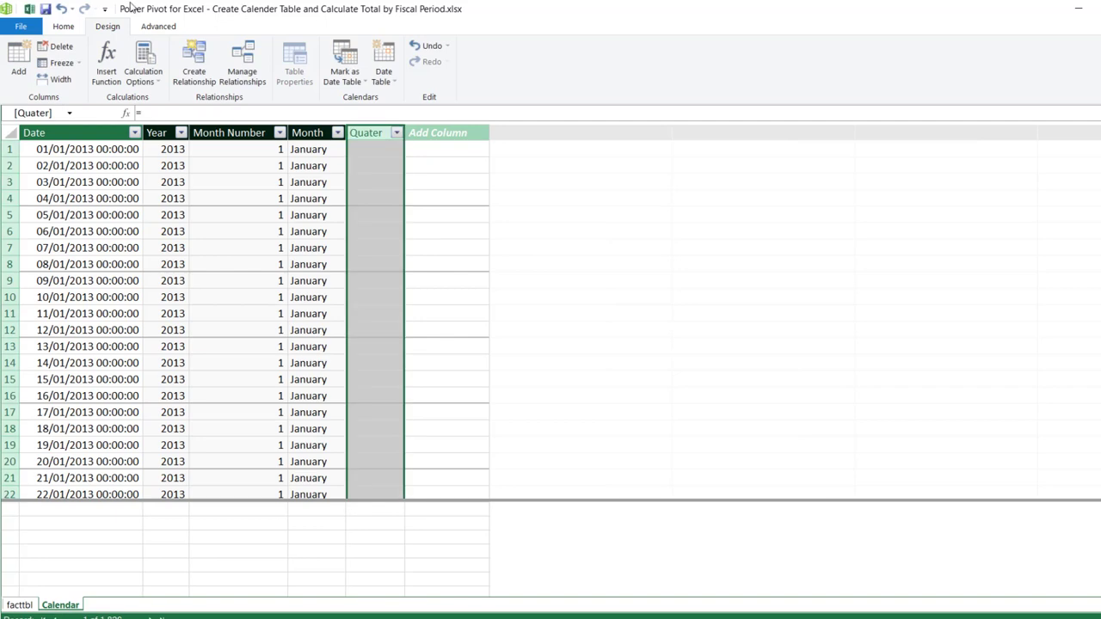
pyautogui.click(218, 55)
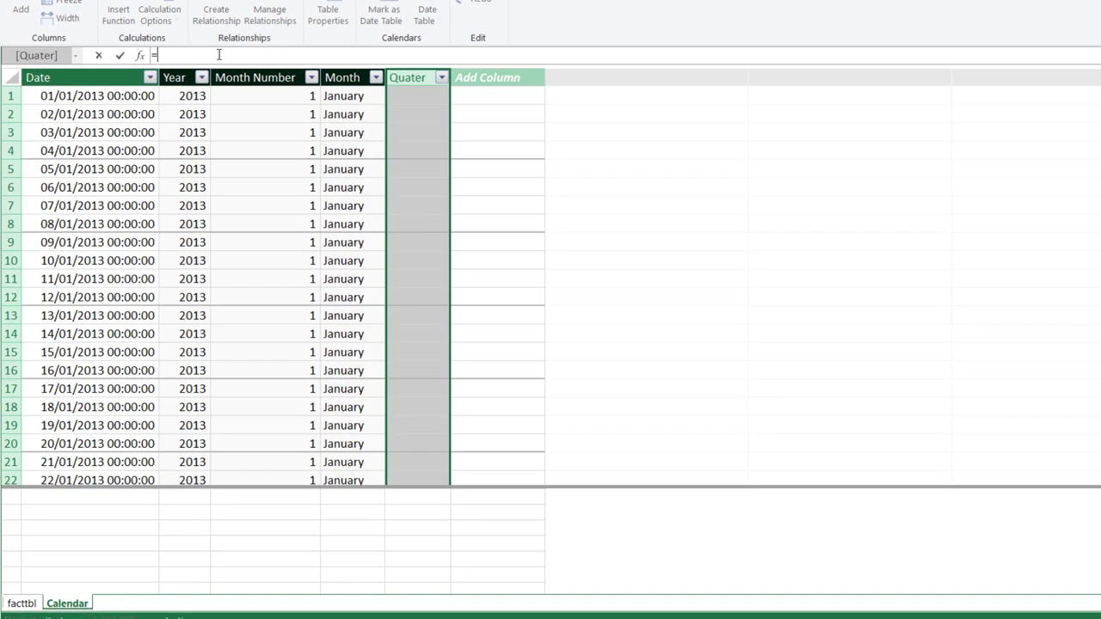
pyautogui.write('round')
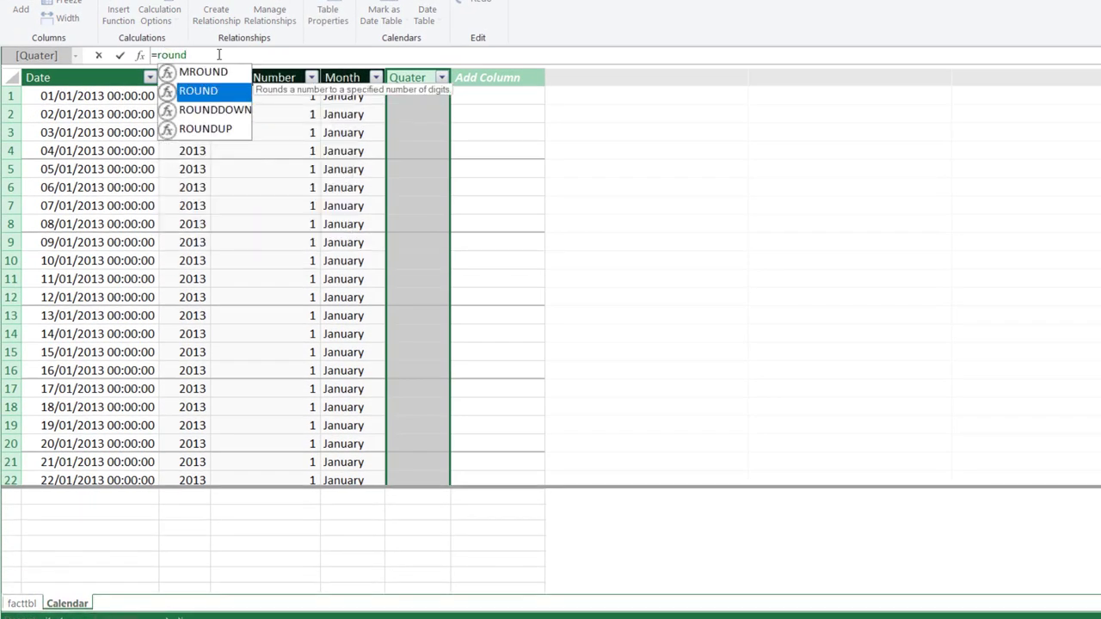
pyautogui.press('Down')
pyautogui.press('Down')
pyautogui.press('Tab')
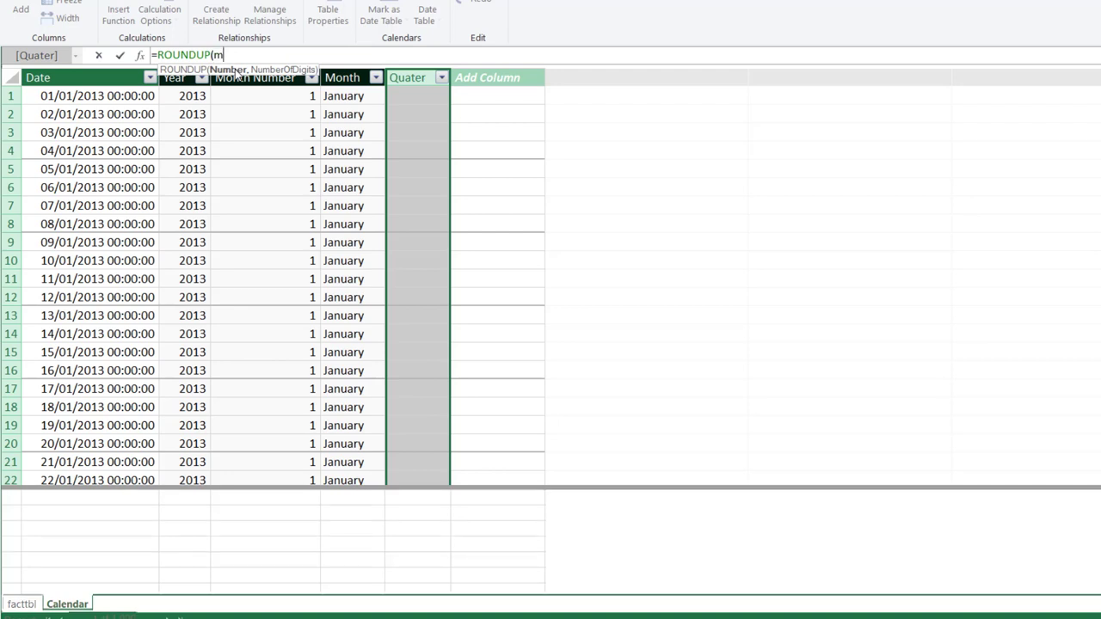
pyautogui.write('mon')
pyautogui.press('Down')
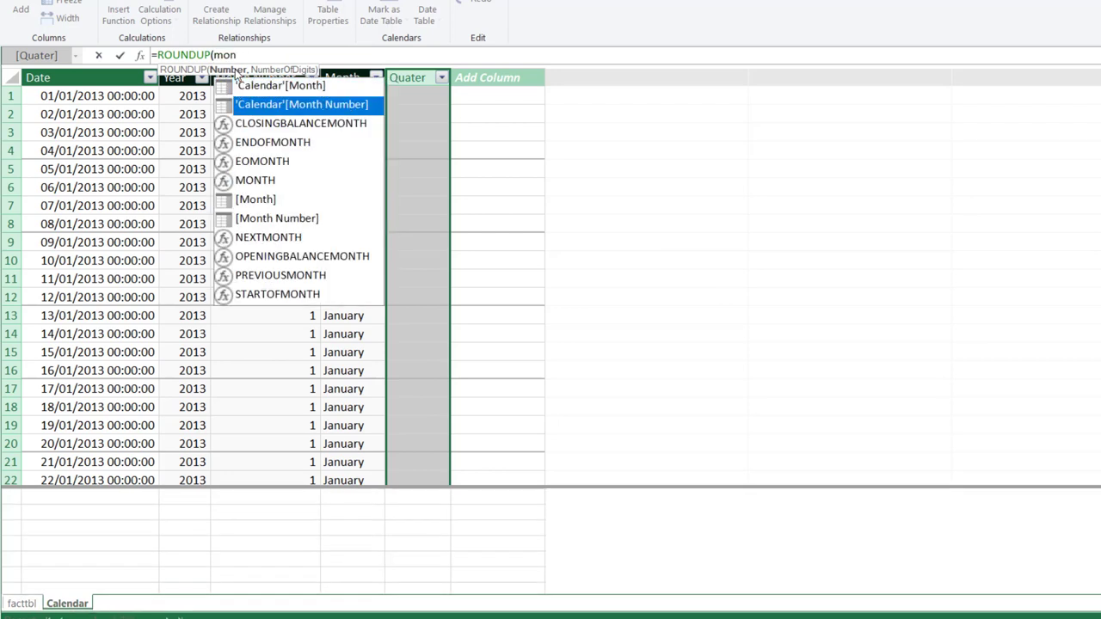
pyautogui.press('Tab')
pyautogui.write('/3,0')
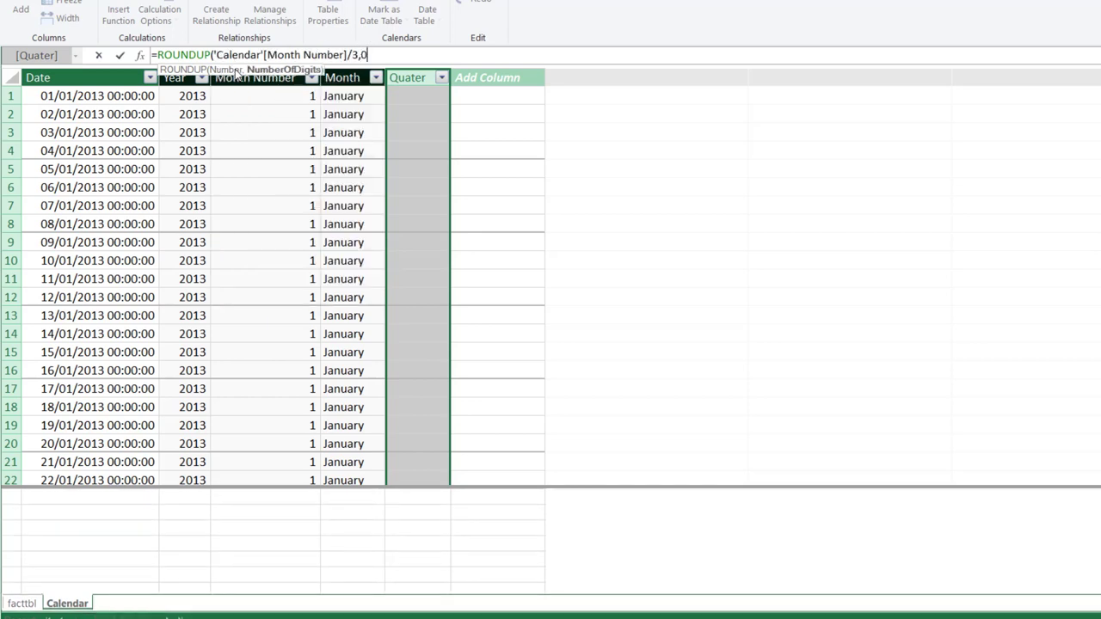
pyautogui.write(')')
pyautogui.press('Return')
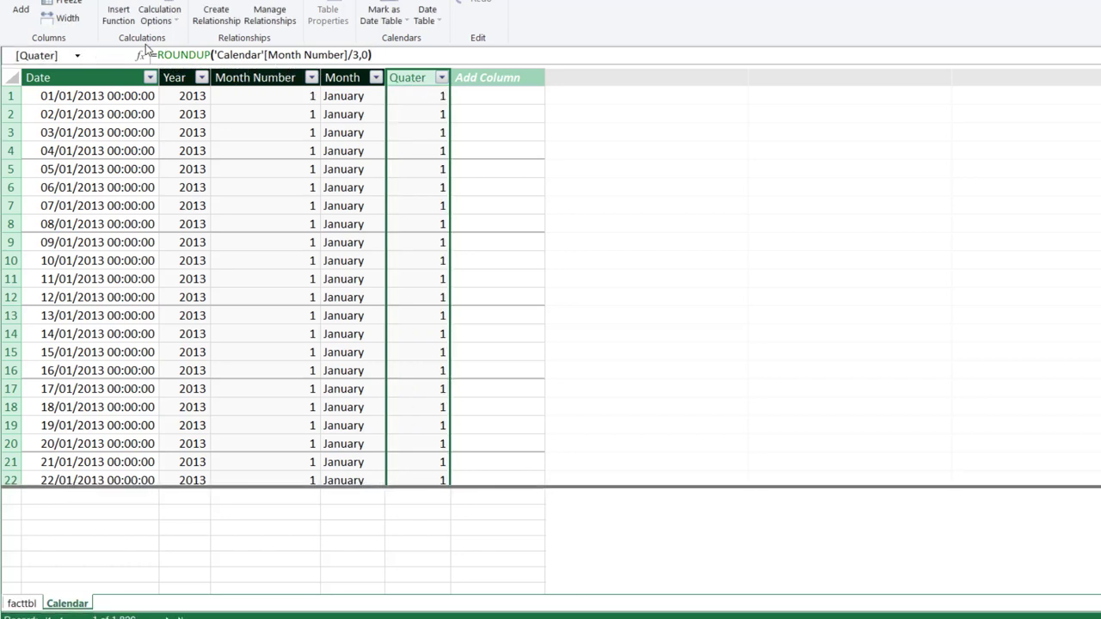
# Correct the column name to Quarter and widen the column so the name shows.
pyautogui.doubleClick(412, 78)
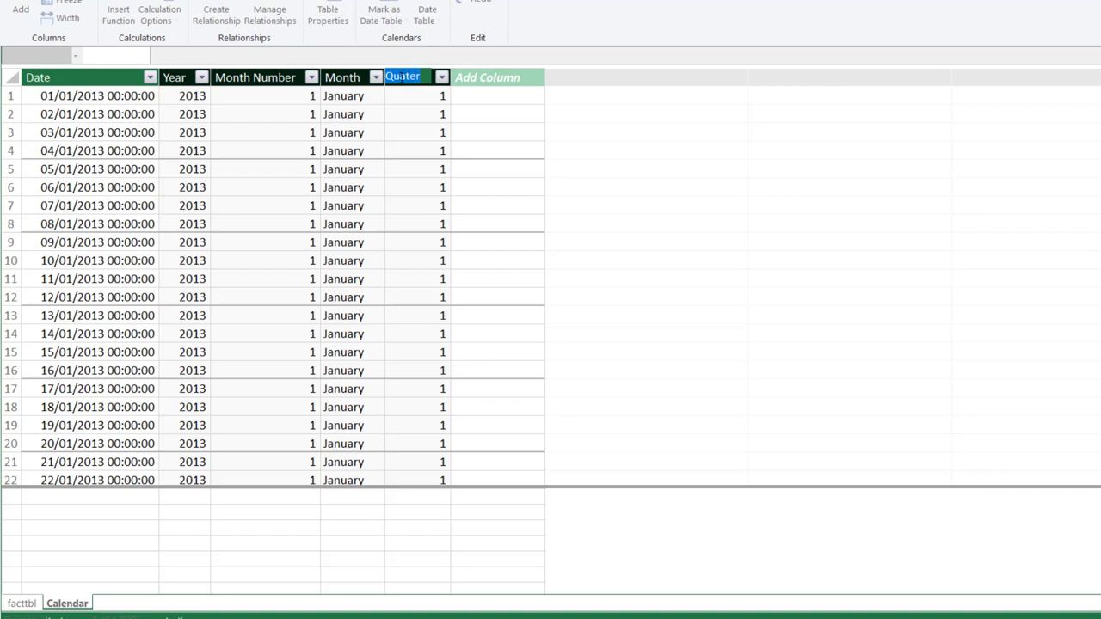
pyautogui.click(405, 76)
pyautogui.write('r')
pyautogui.press('Return')
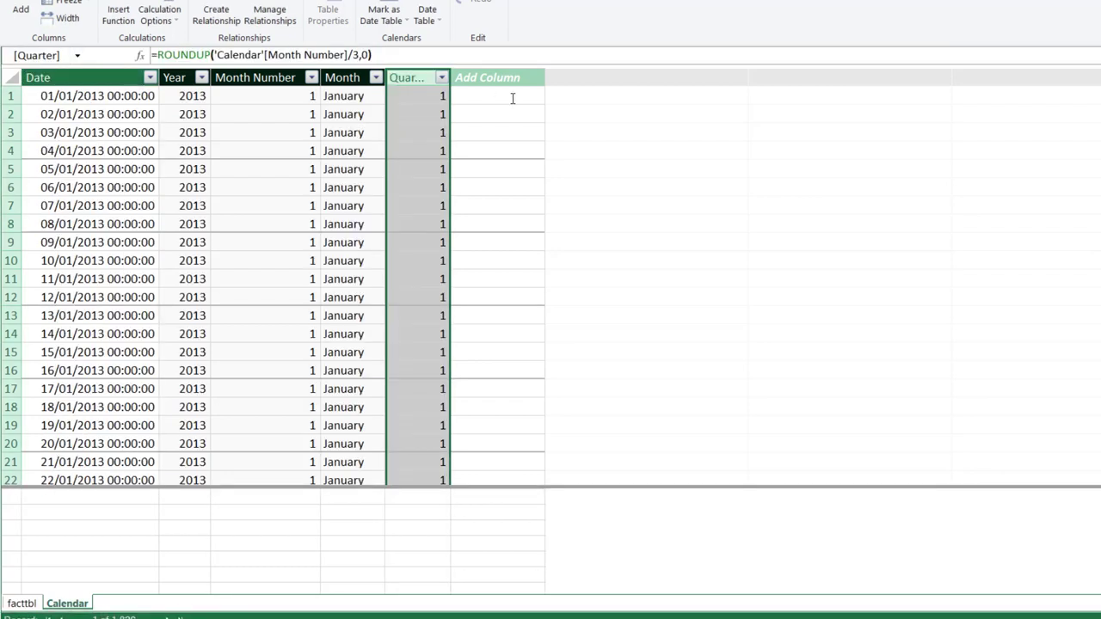
pyautogui.moveTo(450, 78); pyautogui.dragTo(520, 77)
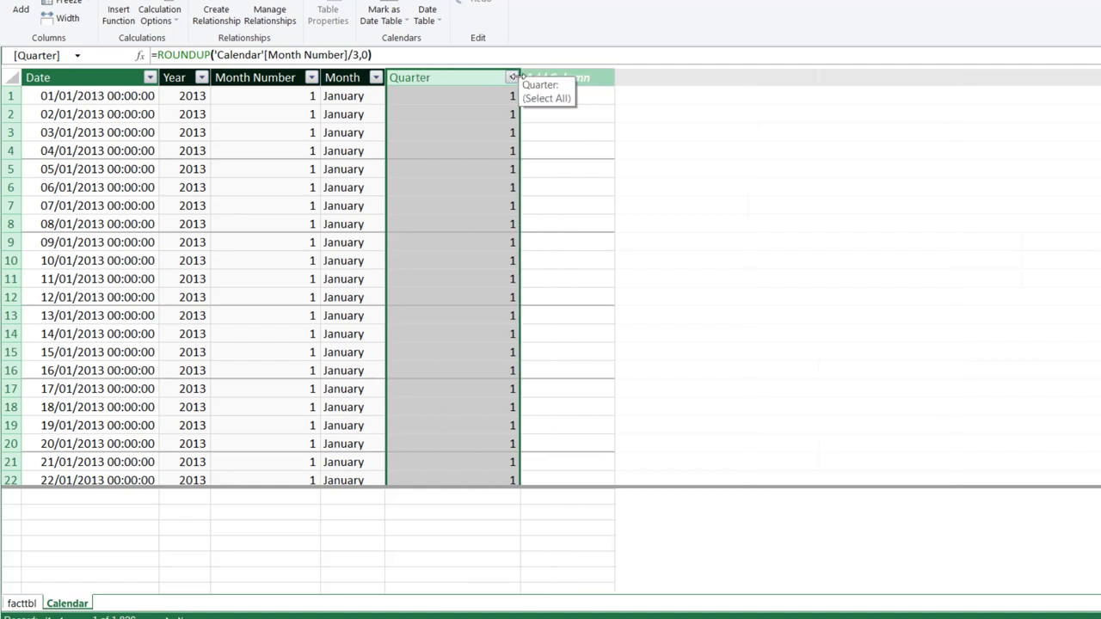
pyautogui.click(582, 77)
# Add a Fiscal Quarter column with =IF('Calendar'[Quarter]=1,4,'Calendar'[Quarter]-1).
pyautogui.doubleClick(581, 78)
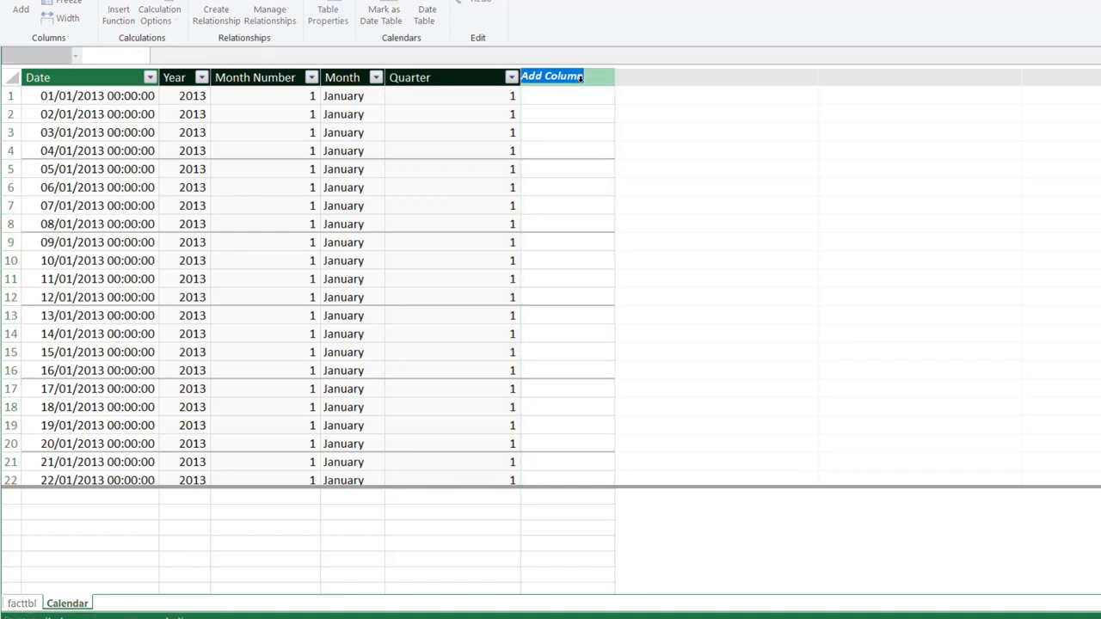
pyautogui.write('Fiscal Quarter')
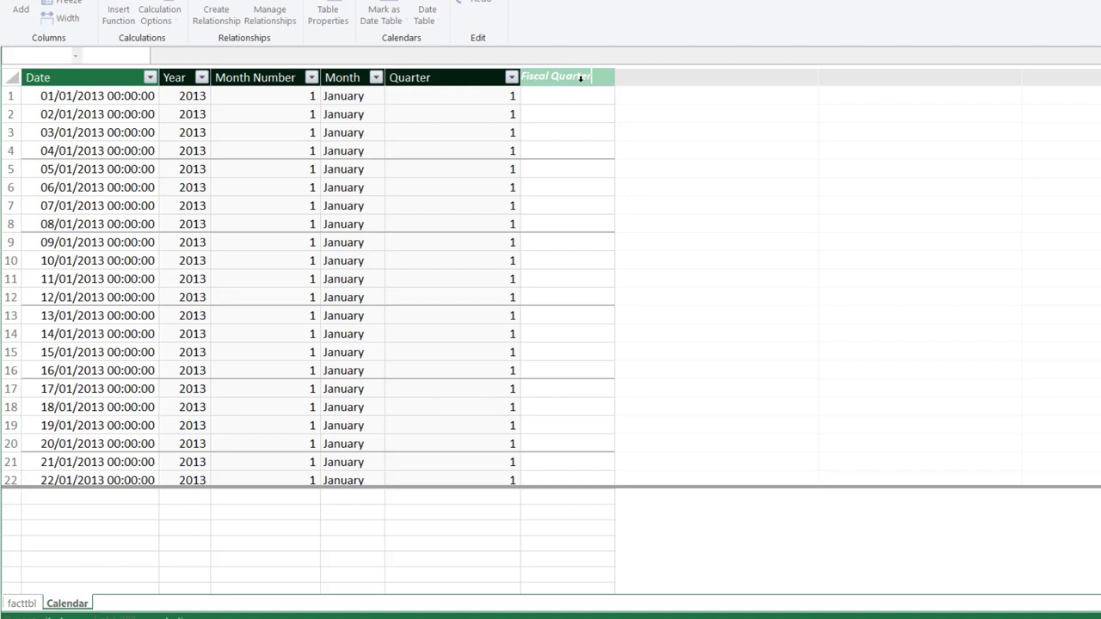
pyautogui.press('Return')
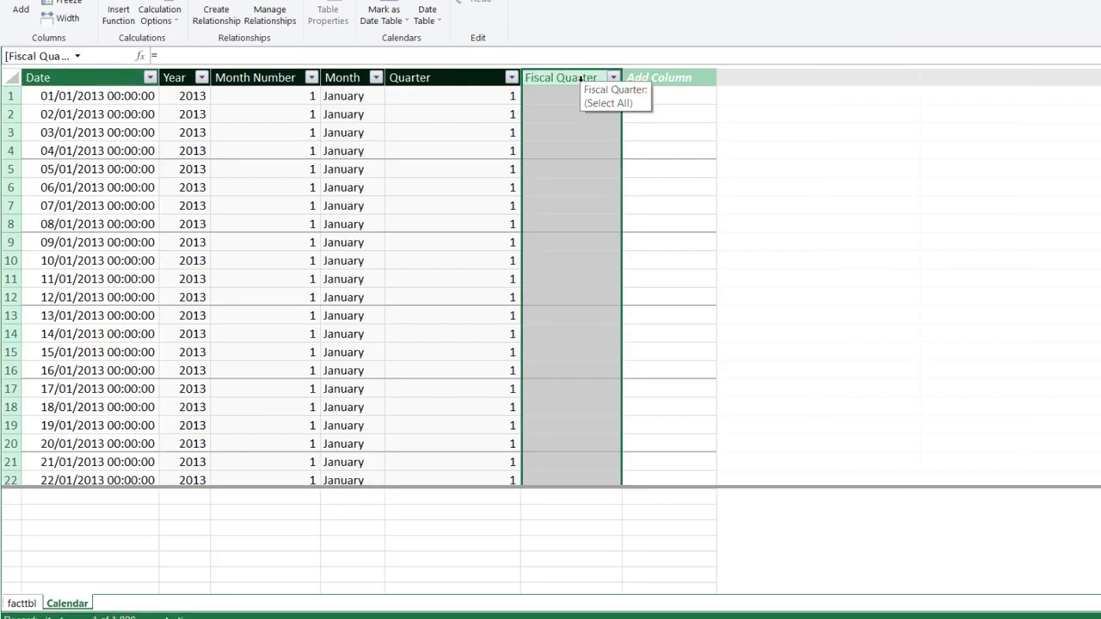
pyautogui.click(271, 53)
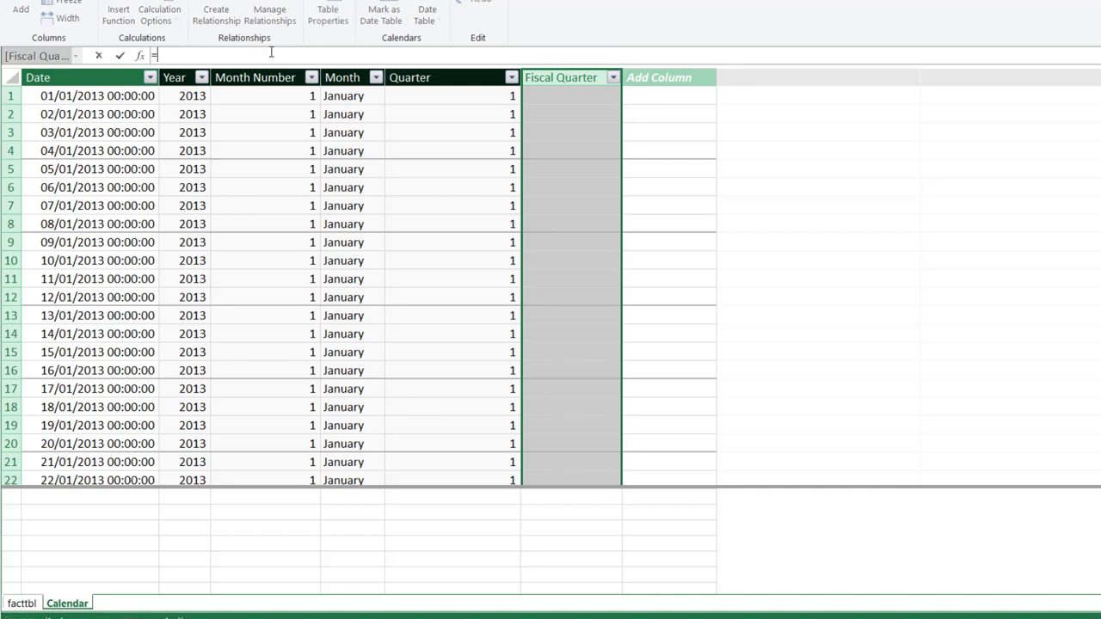
pyautogui.write('IF(qua')
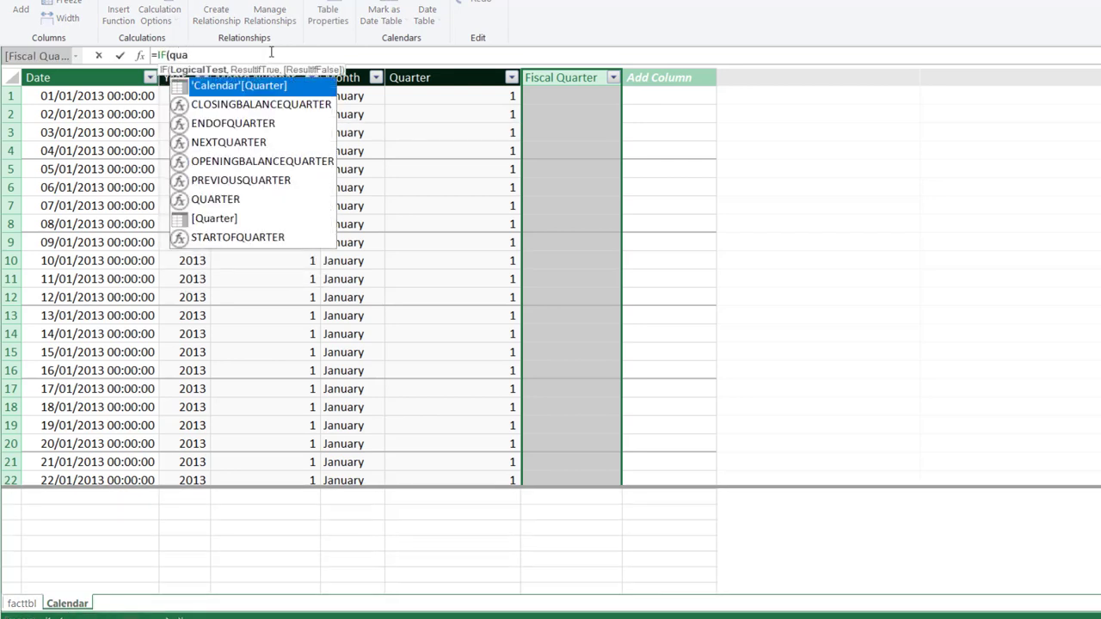
pyautogui.press('Tab')
pyautogui.write('=1,')
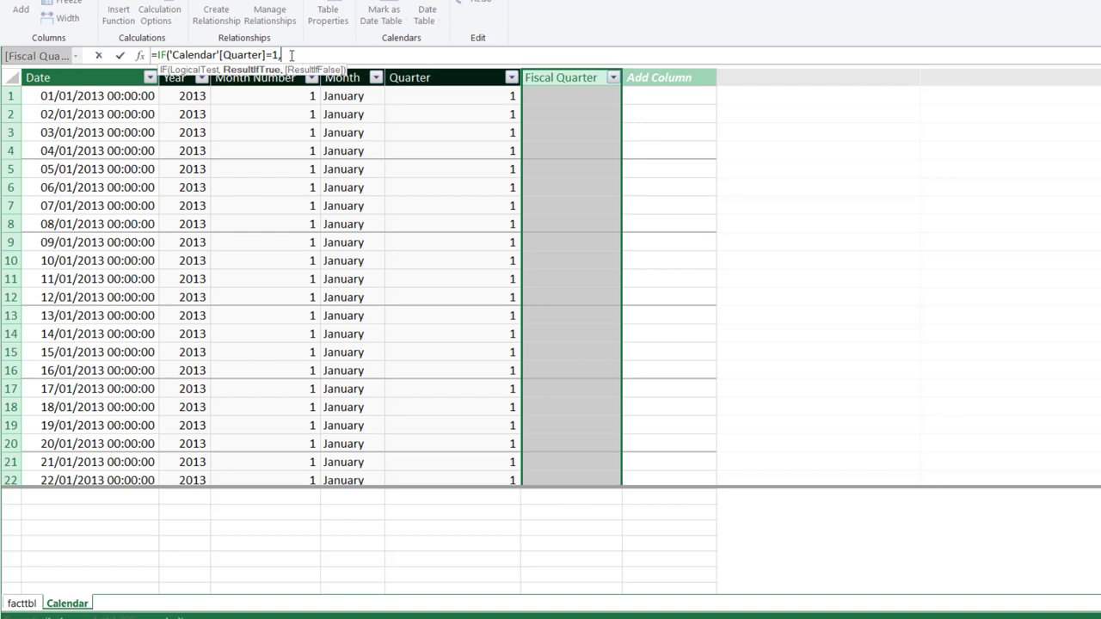
pyautogui.write('4,qua')
pyautogui.press('Tab')
pyautogui.write('-1)')
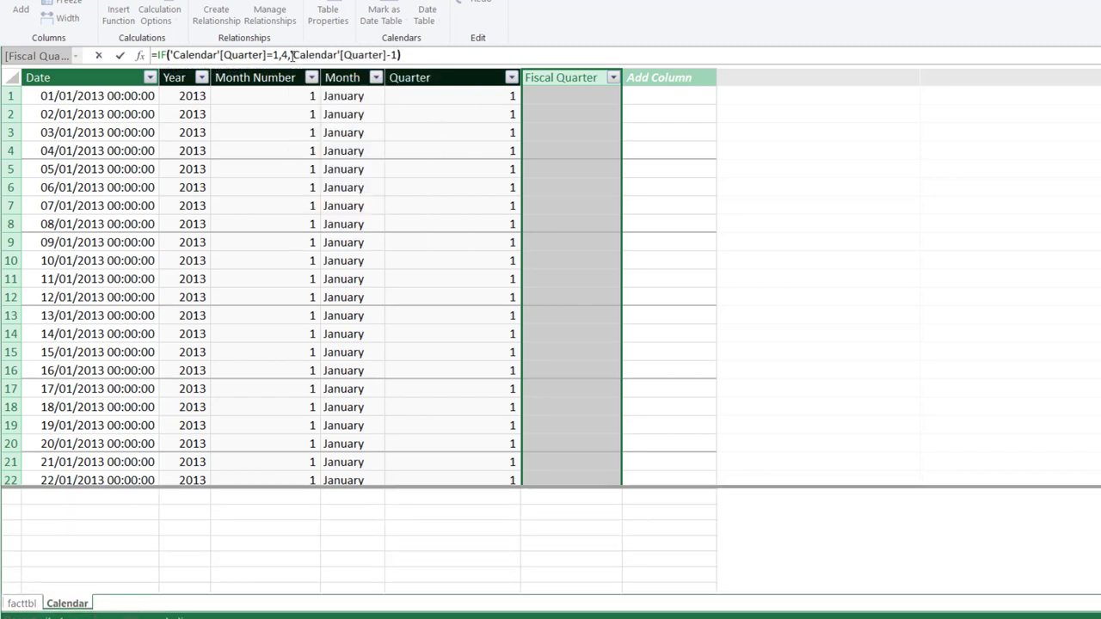
pyautogui.press('Return')
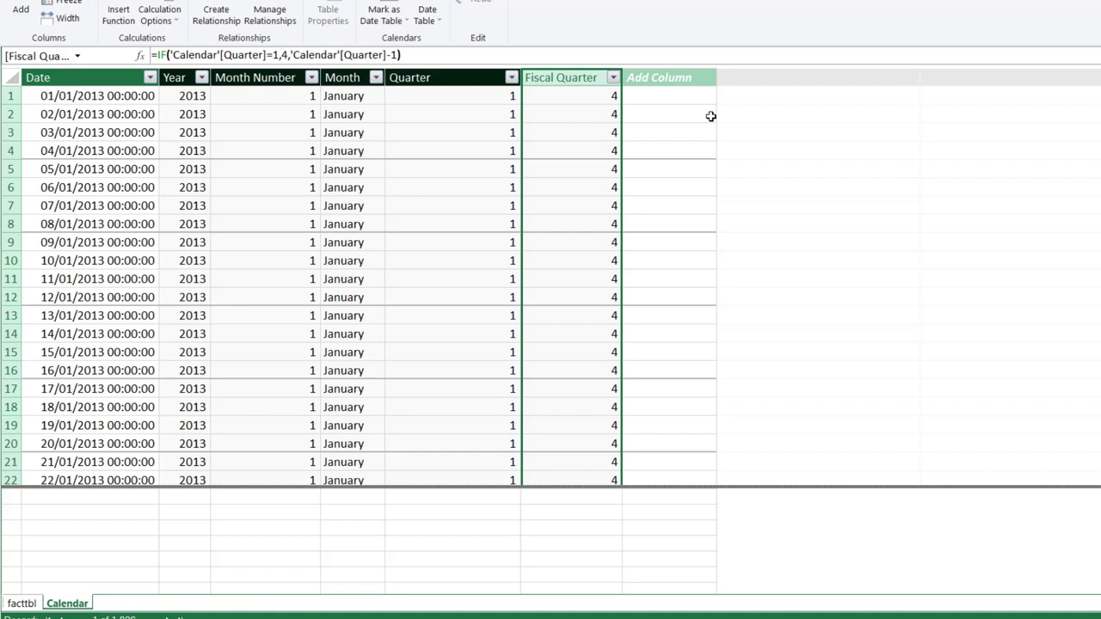
# Add a Fiscal Year column with =IF('Calendar'[Quarter]=1,'Calendar'[Year]-1,'Calendar'[Year]).
pyautogui.doubleClick(654, 77)
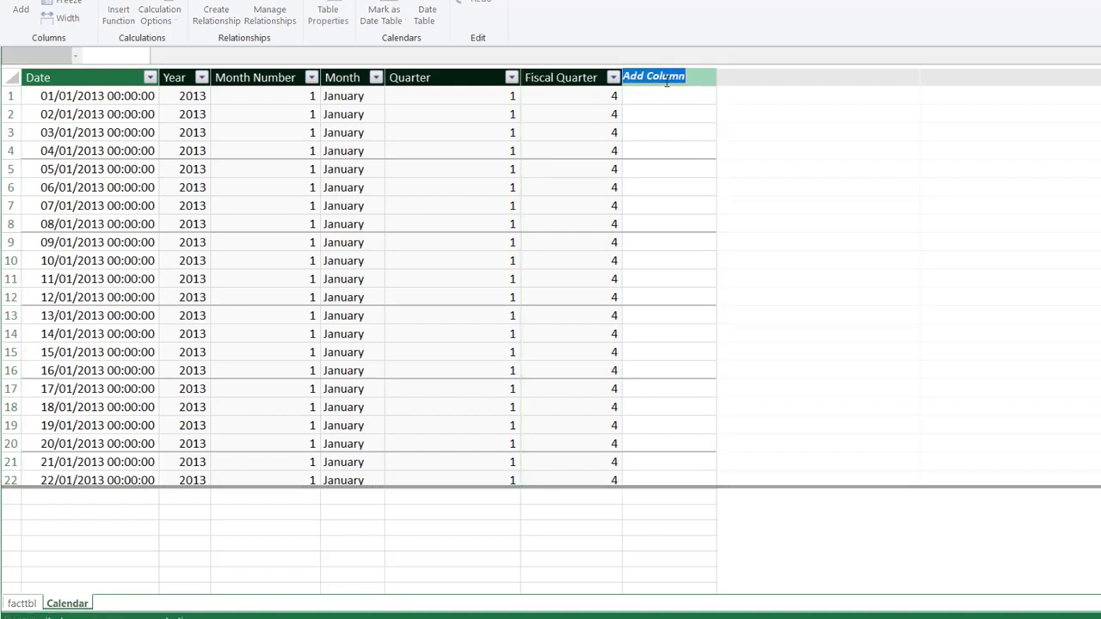
pyautogui.write('Fiscal Year')
pyautogui.press('Return')
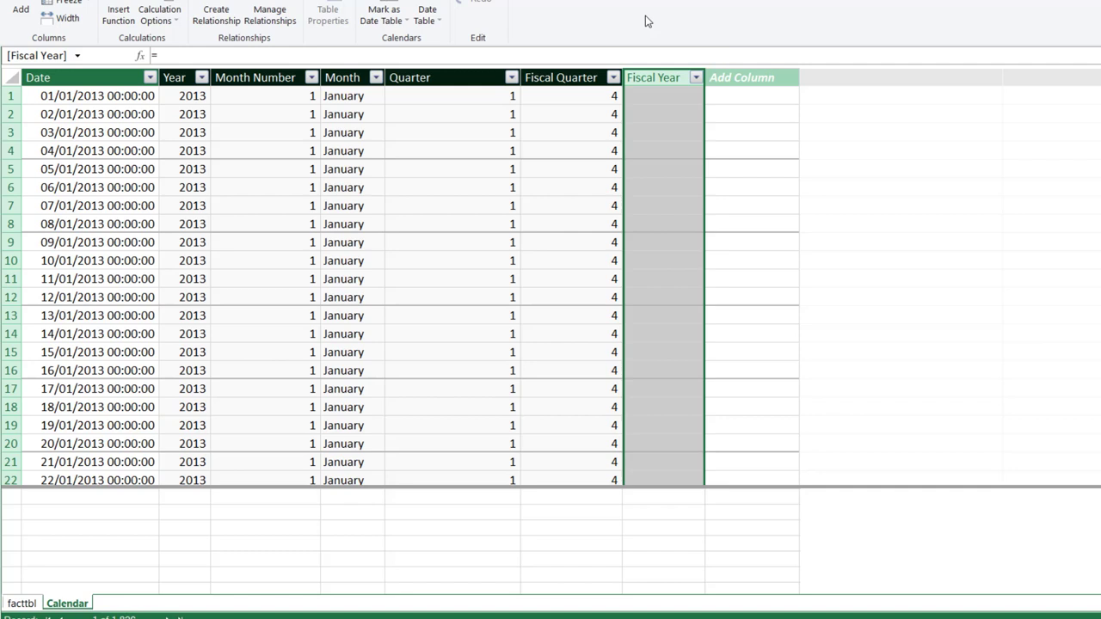
pyautogui.write('=IF(')
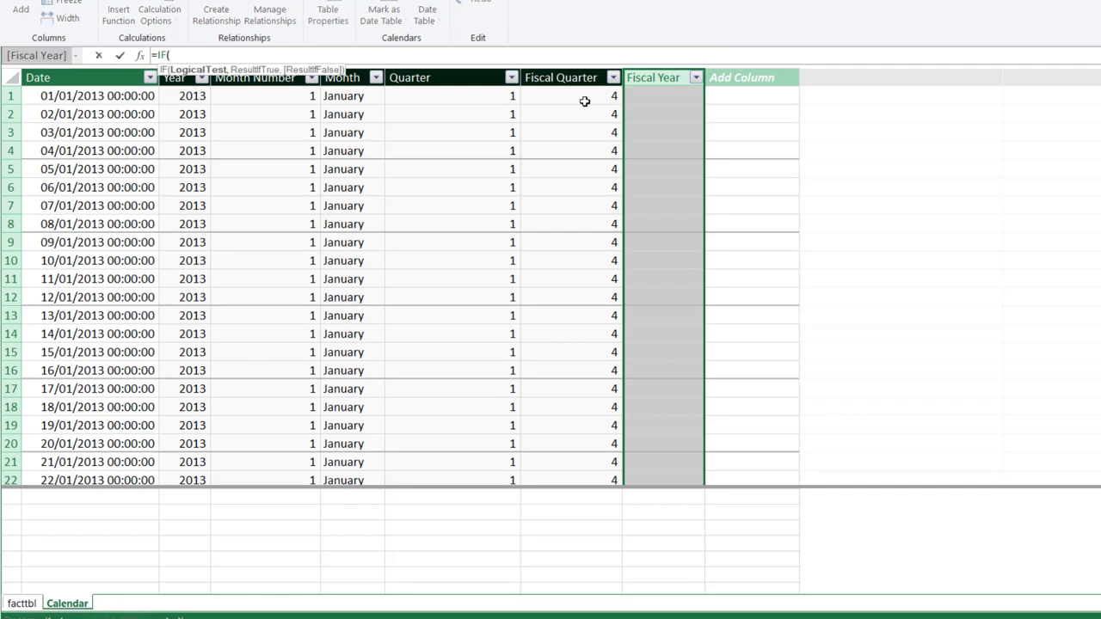
pyautogui.write('qu')
pyautogui.press('Tab')
pyautogui.write('=1,')
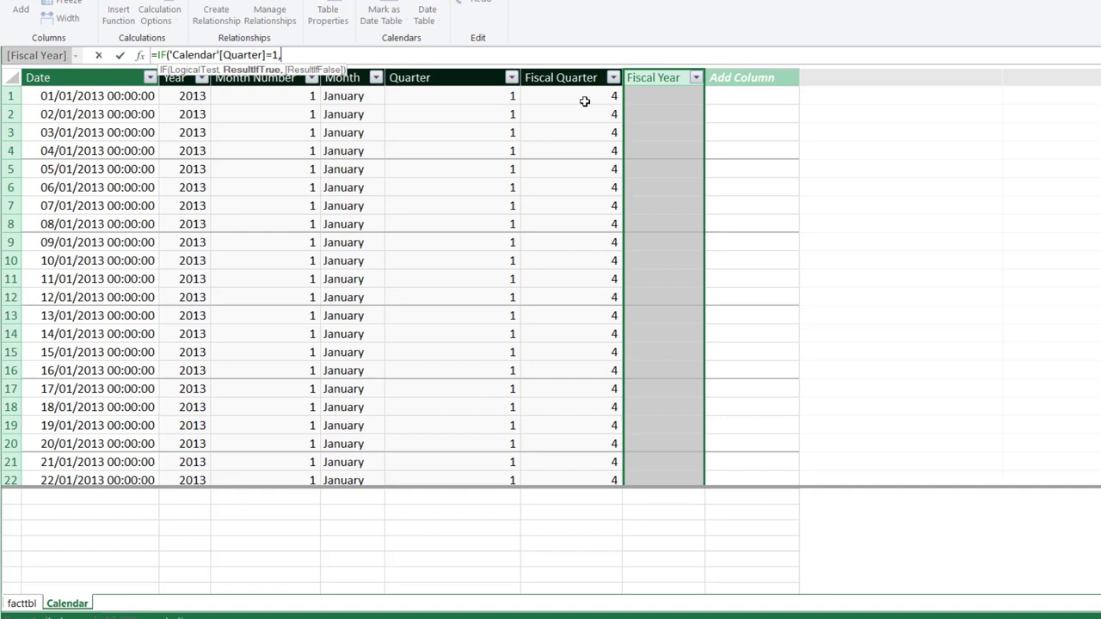
pyautogui.write('year')
pyautogui.press('Tab')
pyautogui.write('-1,')
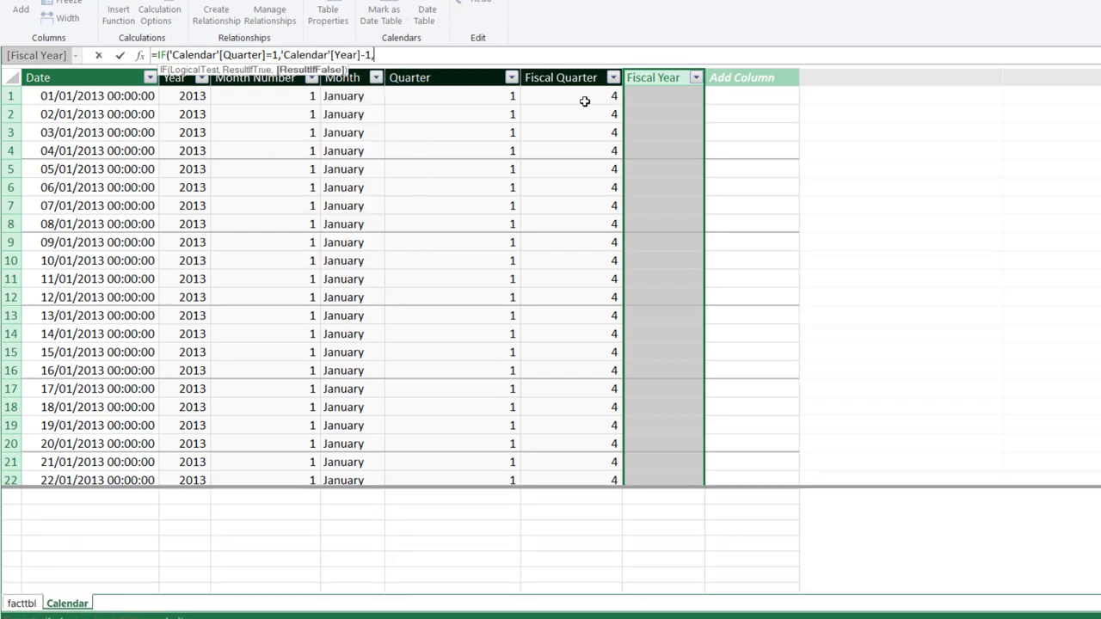
pyautogui.write('yea')
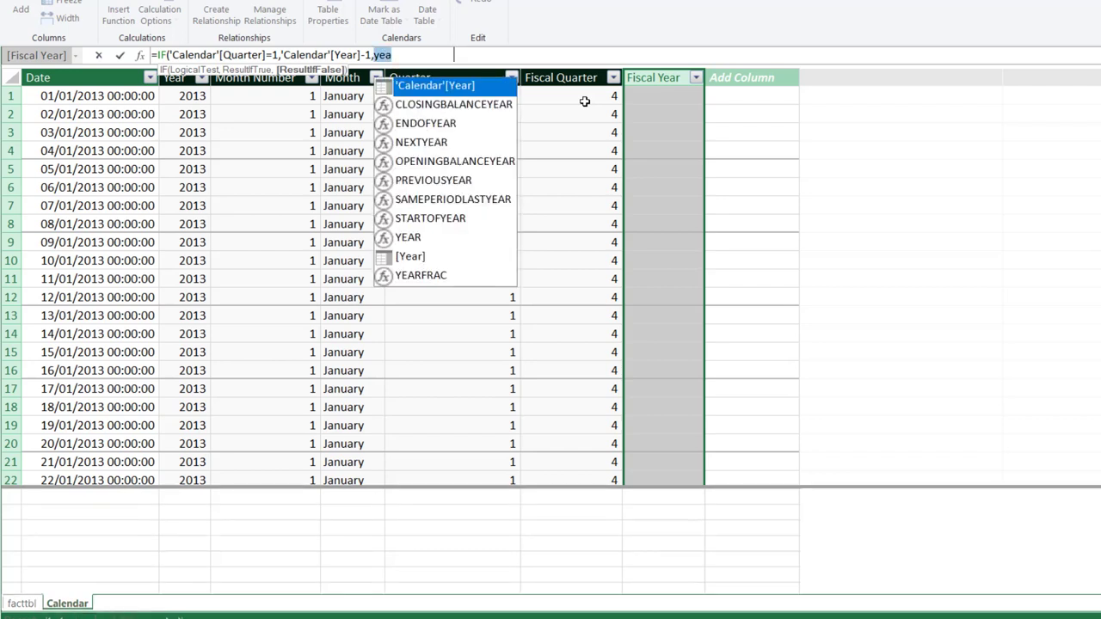
pyautogui.press('Tab')
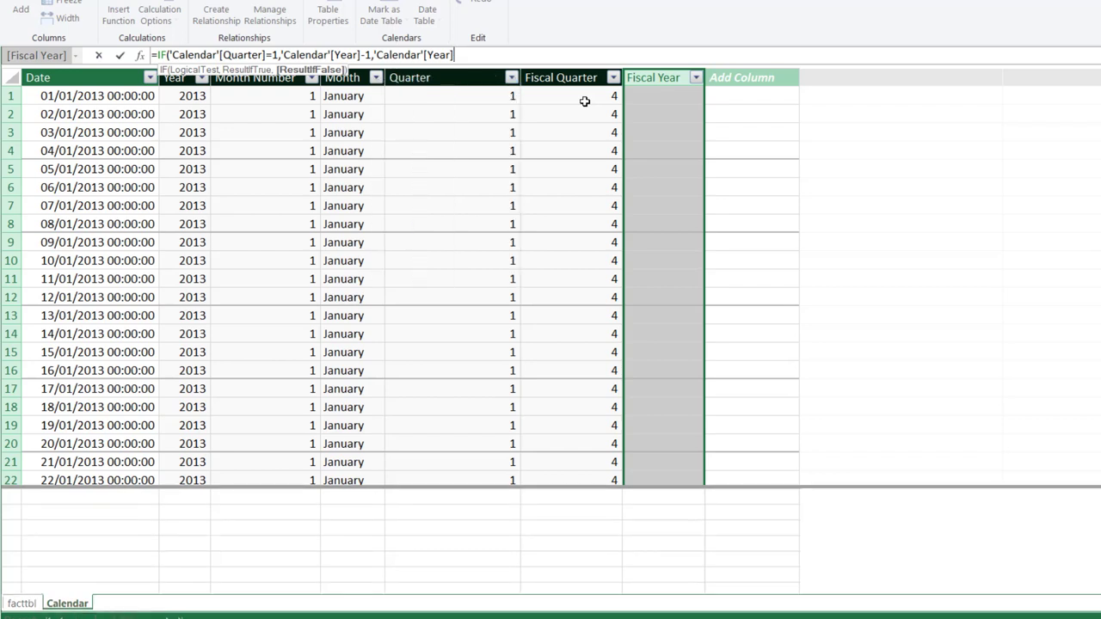
pyautogui.write(')')
pyautogui.press('Return')
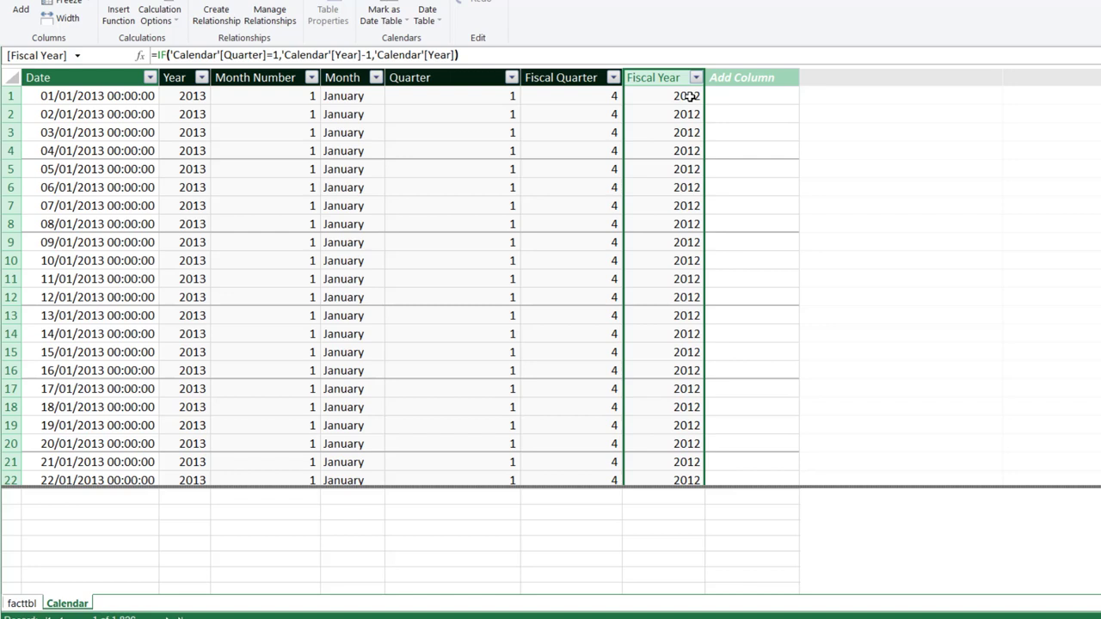
pyautogui.click(763, 79)
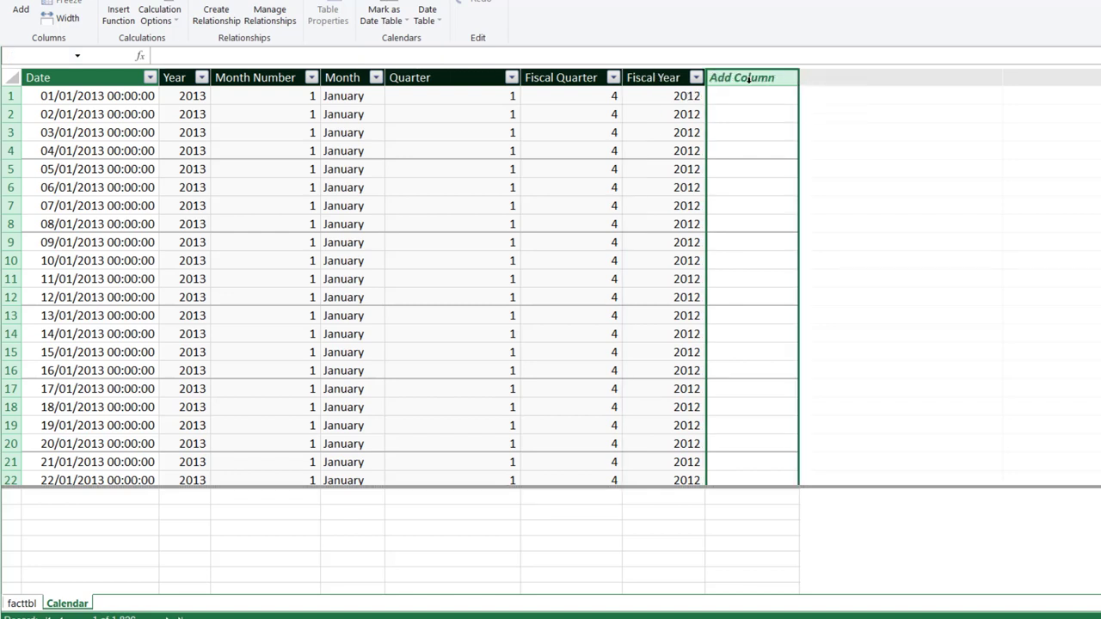
# Add a Fiscal Period column with ="Q"&'Calendar'[Fiscal Quarter]&"-"&'Calendar'[Fiscal Year].
pyautogui.doubleClick(747, 78)
pyautogui.write('Fis')
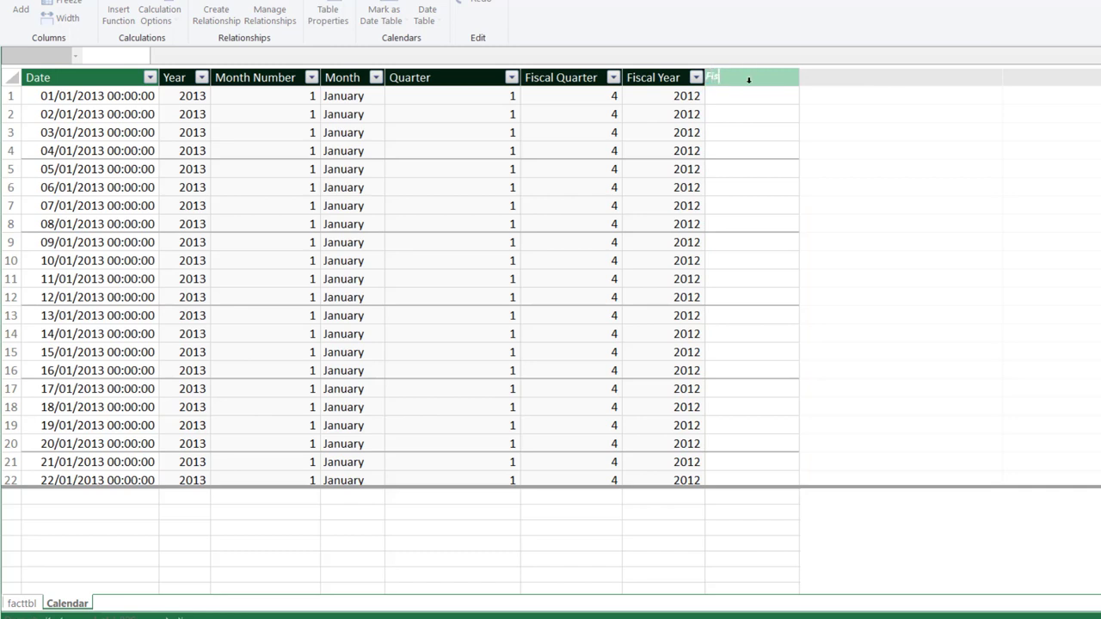
pyautogui.write('cal Preriod')
pyautogui.press('Return')
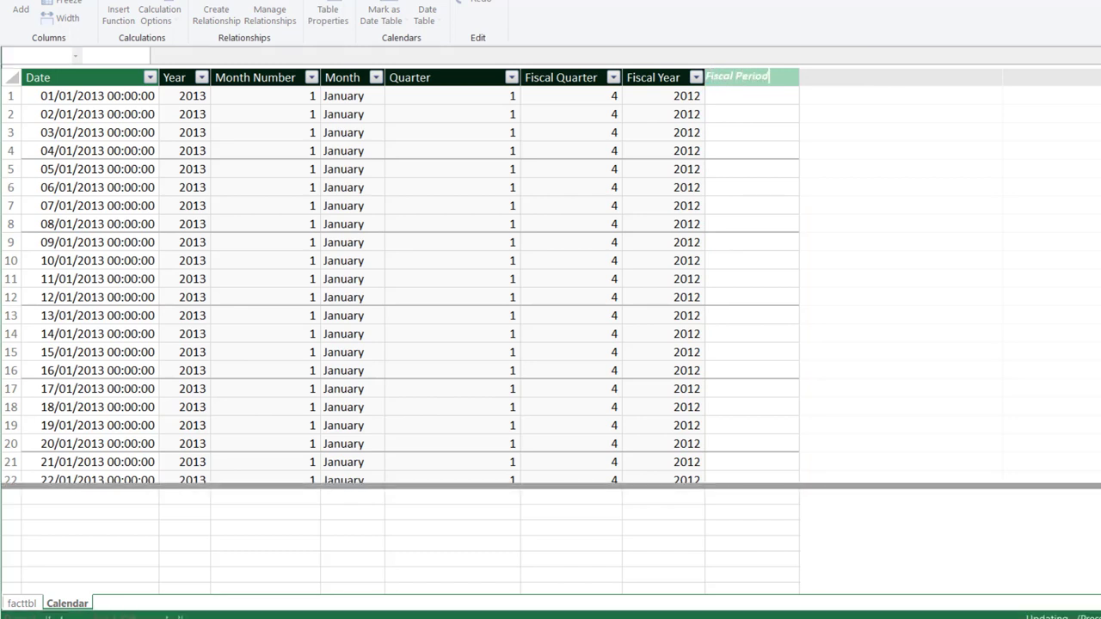
pyautogui.click(167, 55)
pyautogui.write('"')
pyautogui.write('Q"&')
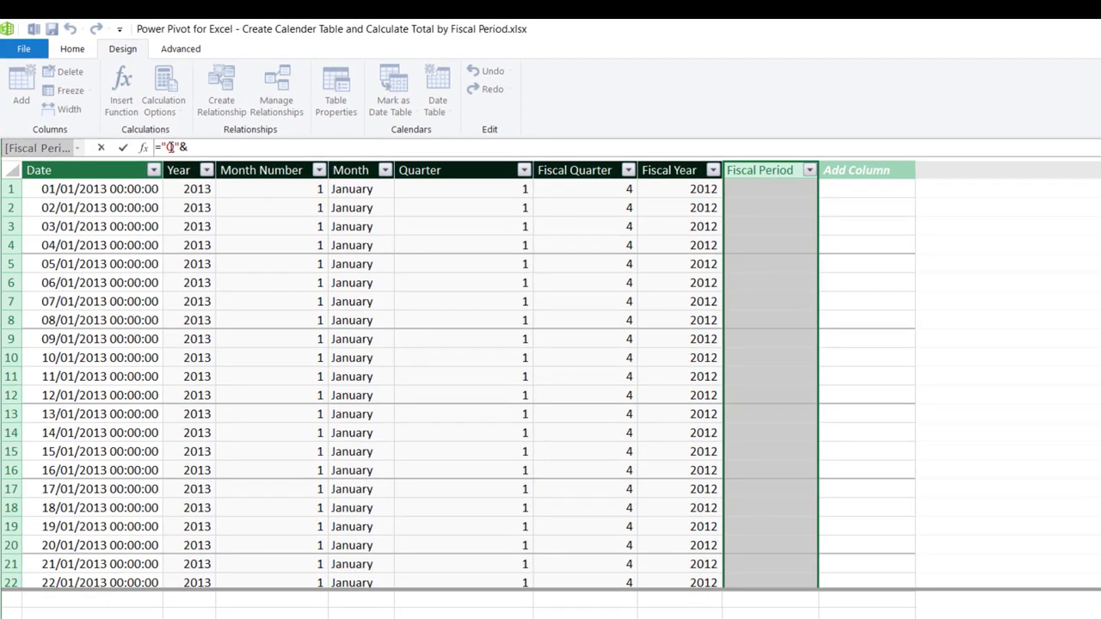
pyautogui.write('fis')
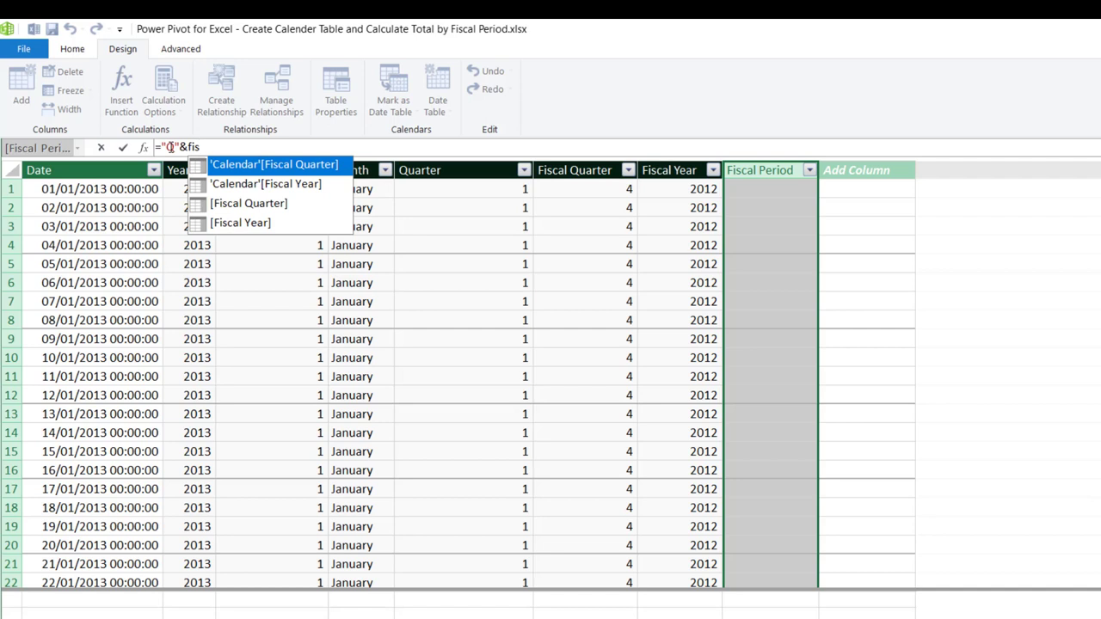
pyautogui.press('Tab')
pyautogui.write('&')
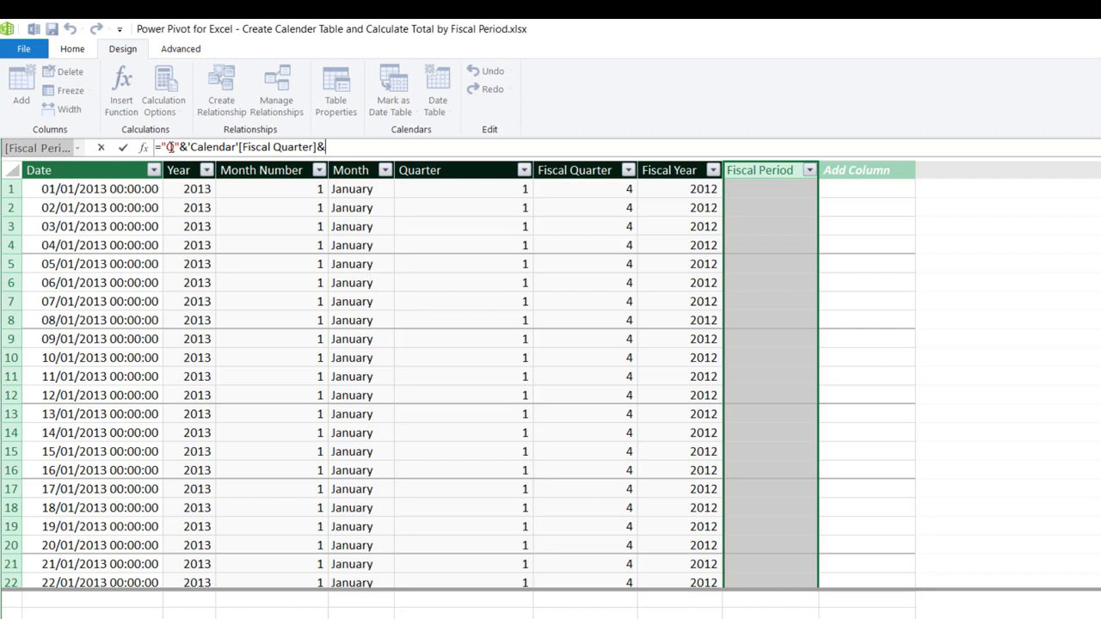
pyautogui.write('"-"&ye')
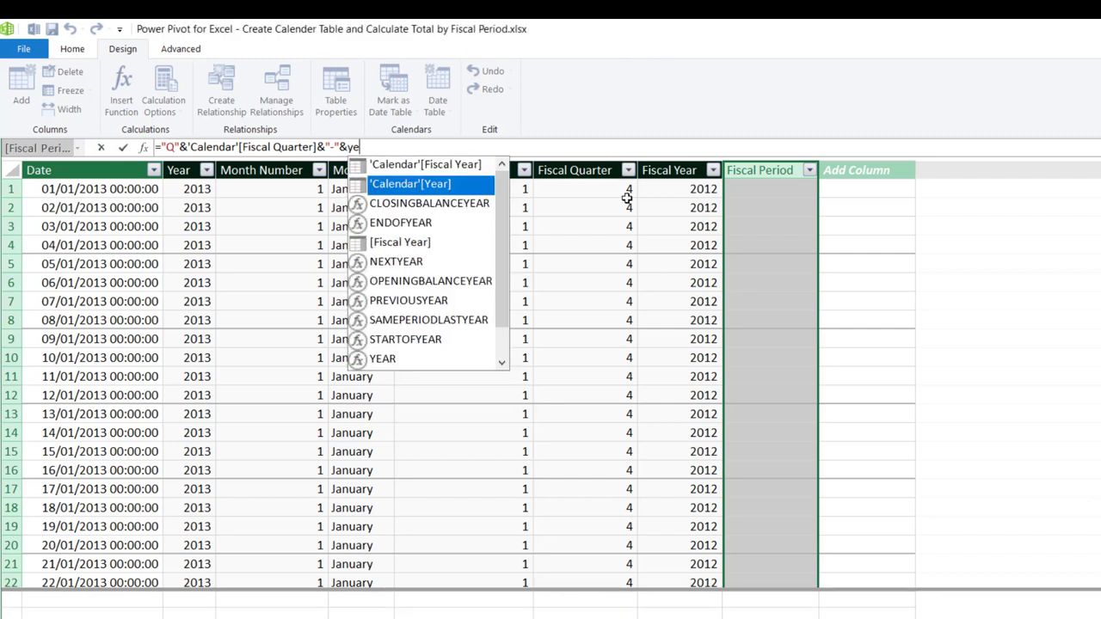
pyautogui.press('Up')
pyautogui.press('Tab')
pyautogui.press('Return')
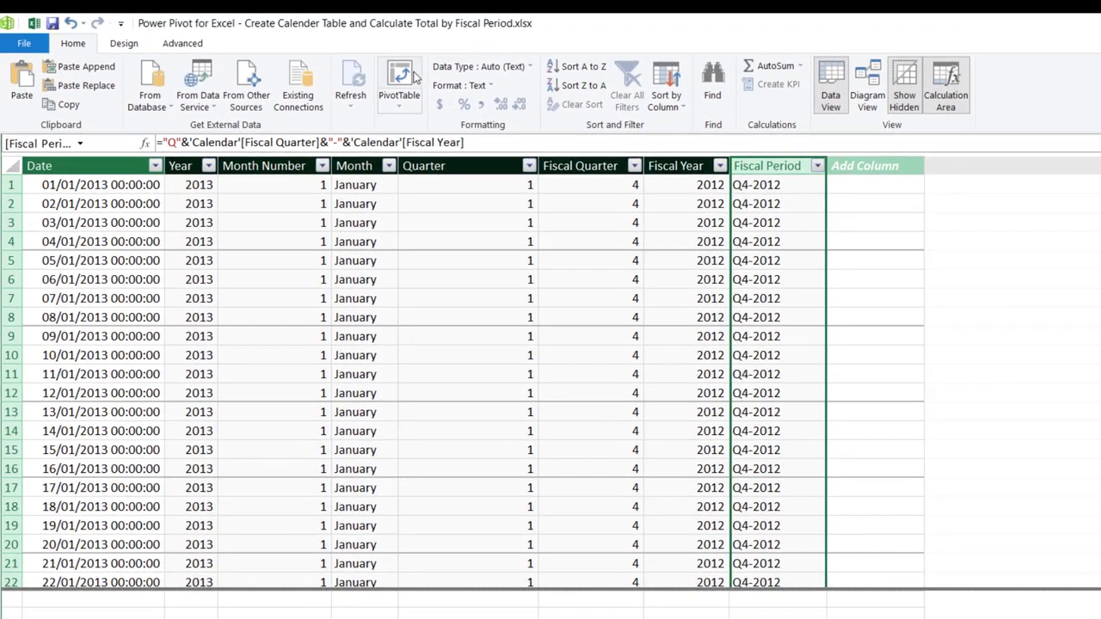
# Create a PivotTable from the data model on a new worksheet.
pyautogui.click(411, 98)
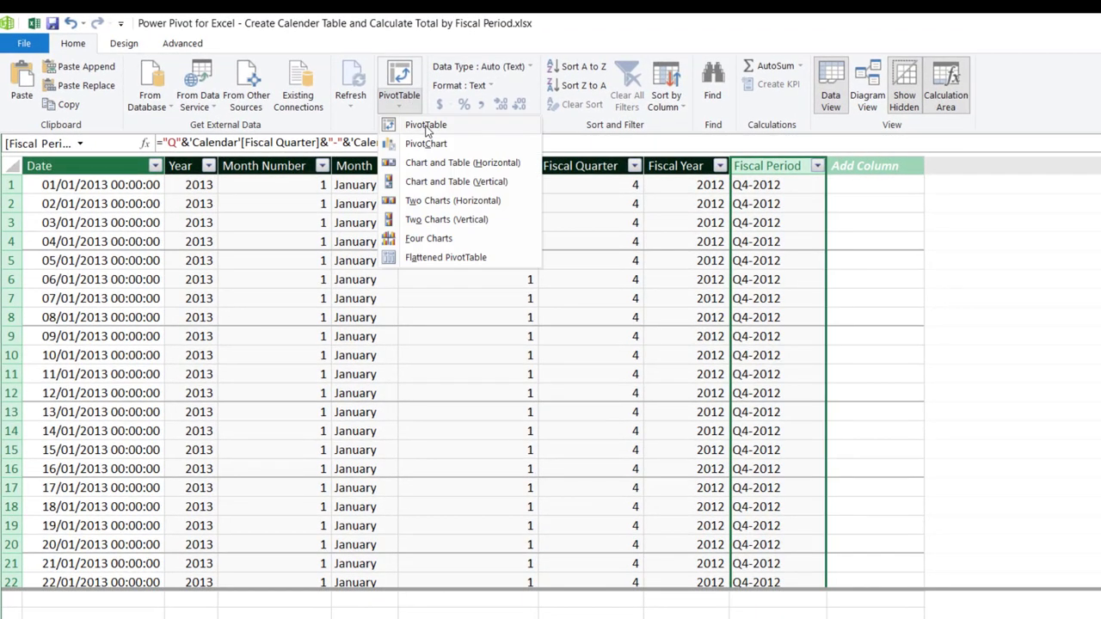
pyautogui.click(425, 125)
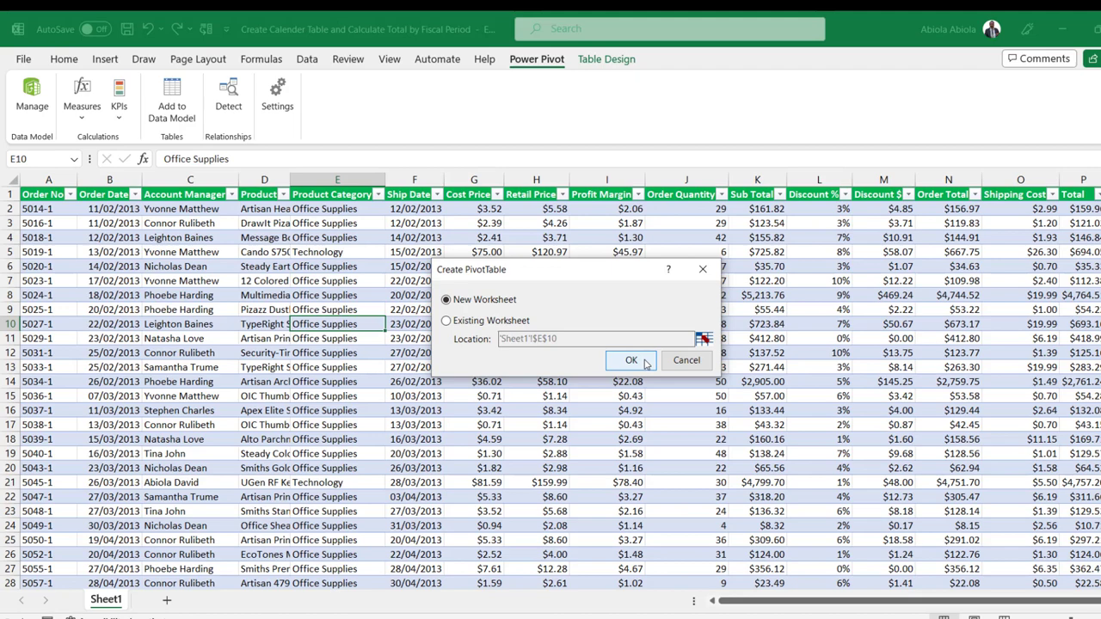
pyautogui.click(635, 361)
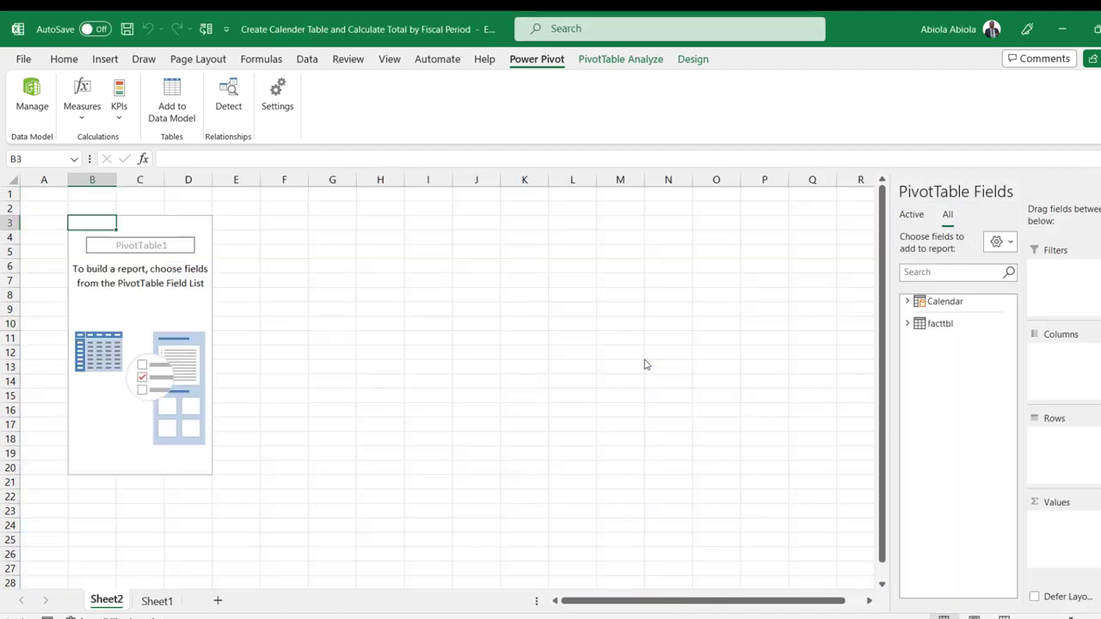
# Expand the facttbl and Calendar field lists, then return to the Power Pivot window.
pyautogui.click(907, 324)
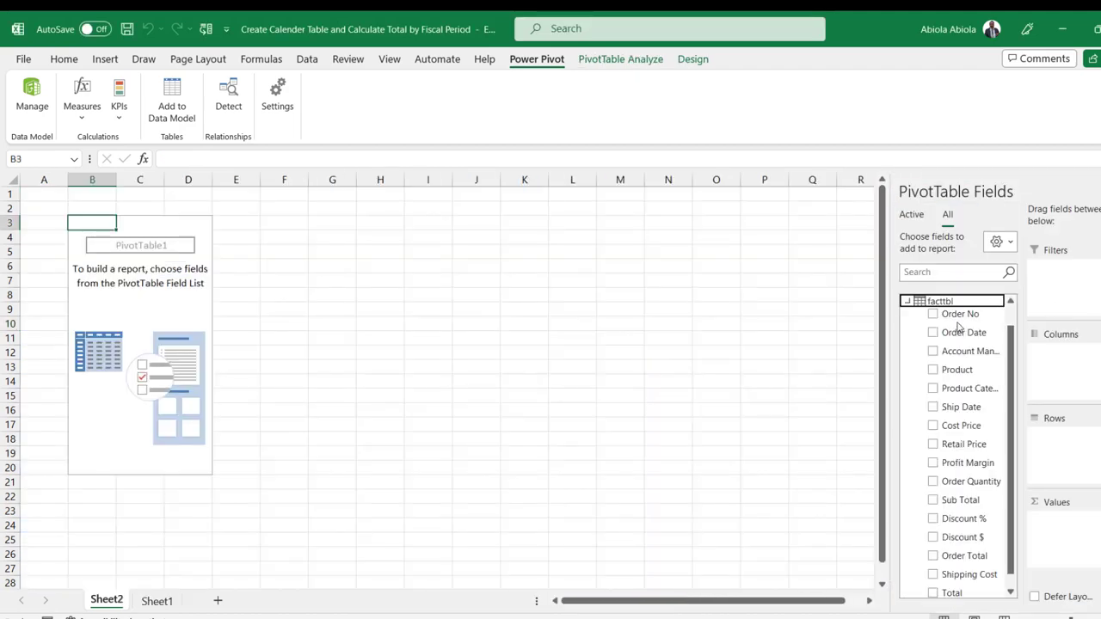
pyautogui.click(907, 301)
pyautogui.click(907, 301)
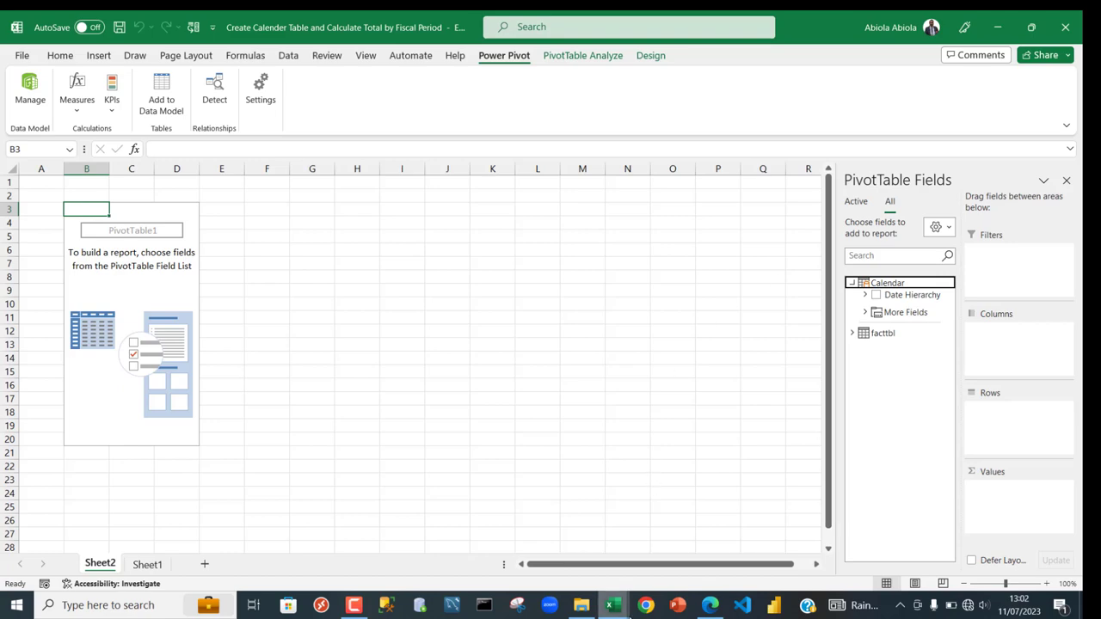
pyautogui.click(624, 611)
pyautogui.click(702, 537)
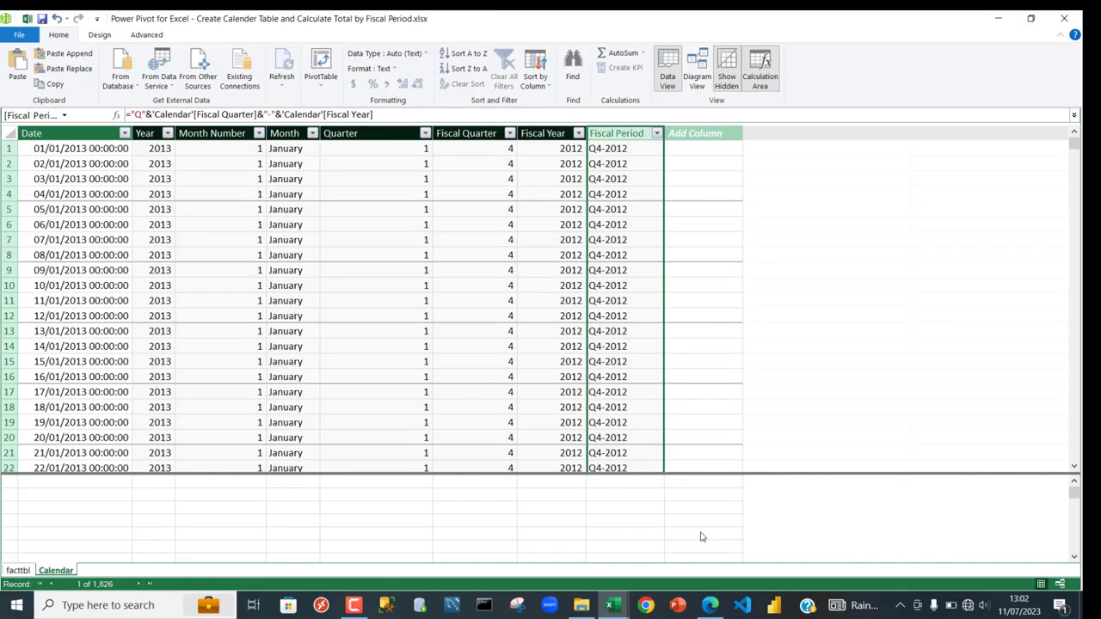
# In Diagram View, relate Calendar's Date to facttbl's Order Date, then return to the workbook.
pyautogui.click(701, 67)
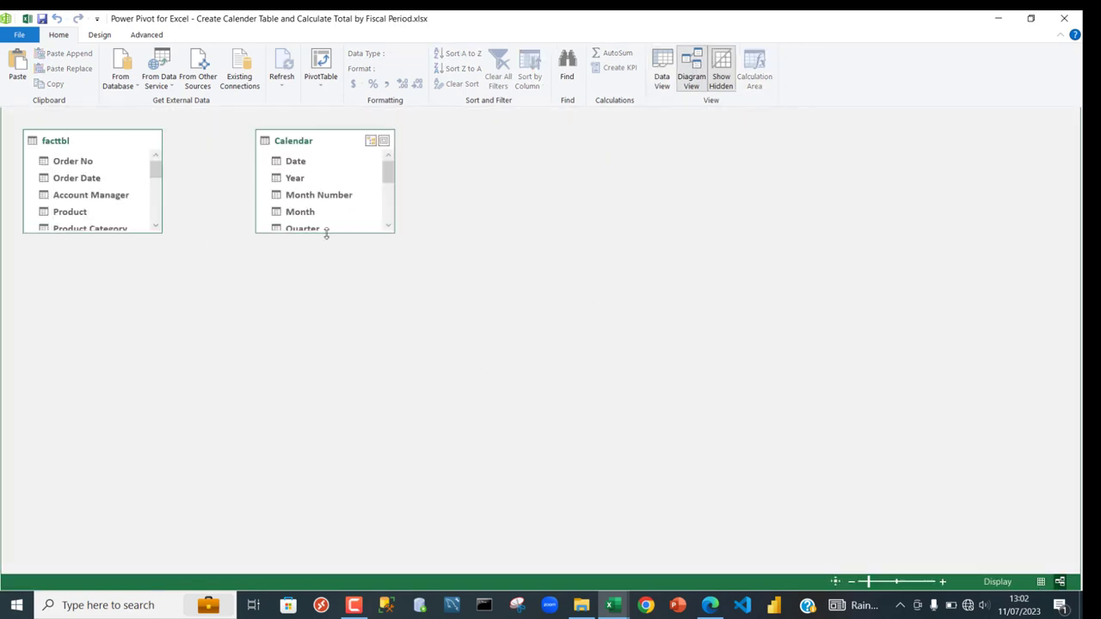
pyautogui.moveTo(342, 234); pyautogui.dragTo(344, 368)
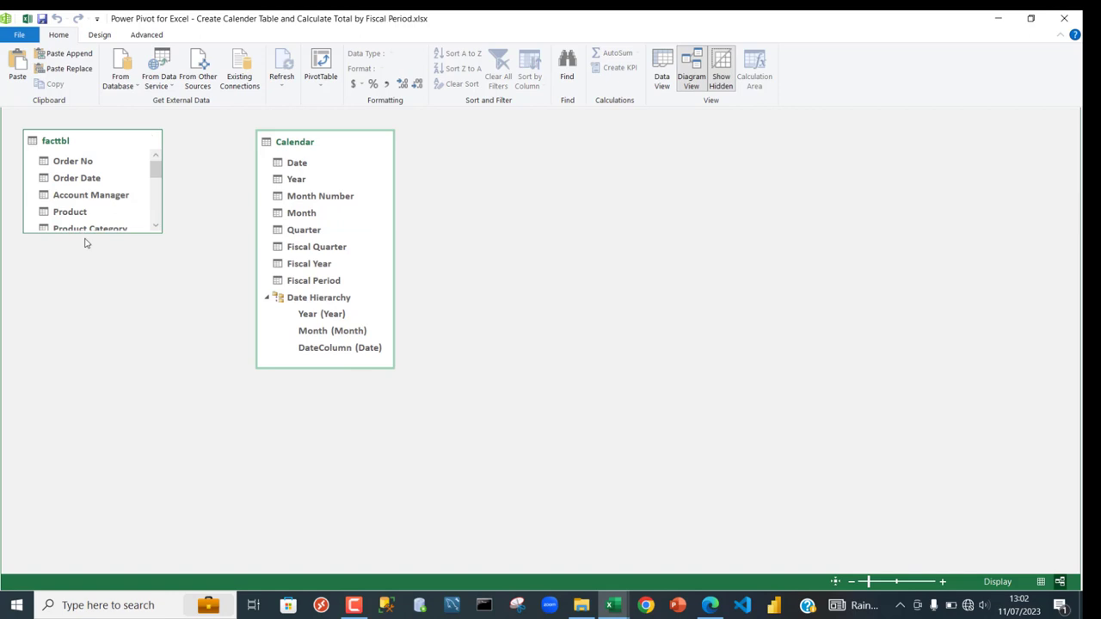
pyautogui.moveTo(86, 232); pyautogui.dragTo(86, 453)
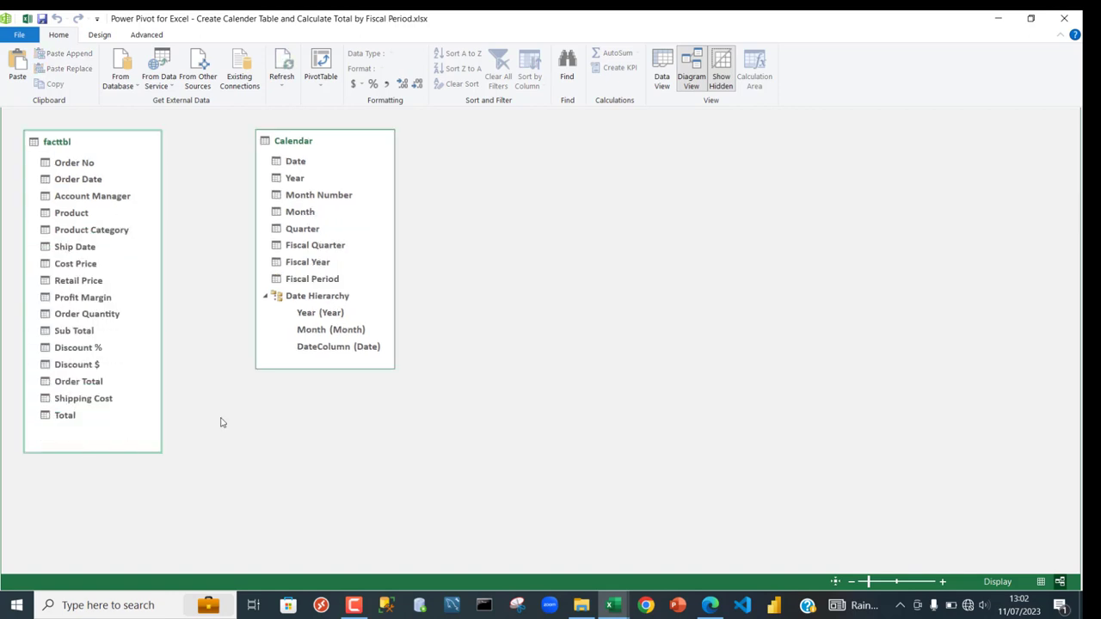
pyautogui.click(306, 164)
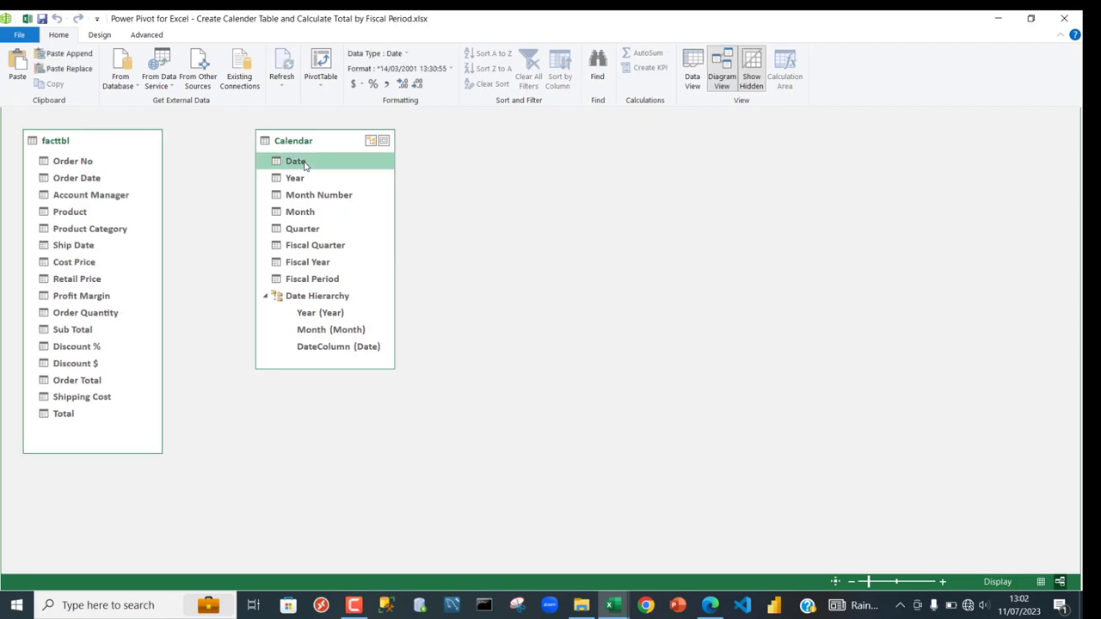
pyautogui.moveTo(306, 163); pyautogui.dragTo(88, 183)
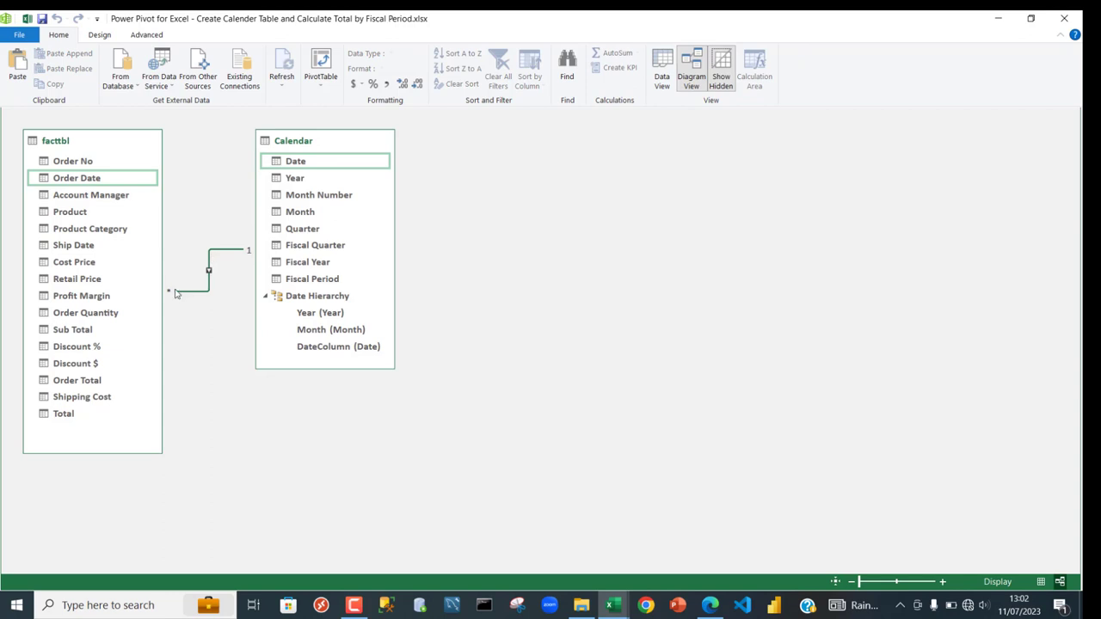
pyautogui.click(26, 19)
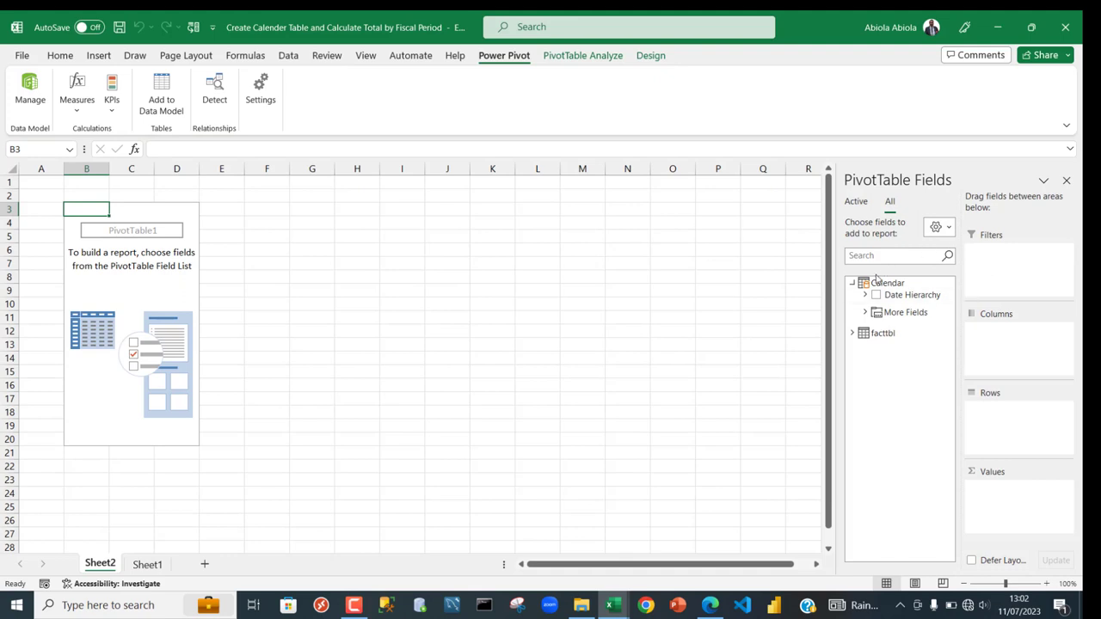
# Place Calendar's Fiscal Period in the PivotTable rows and switch back to Power Pivot.
pyautogui.click(866, 313)
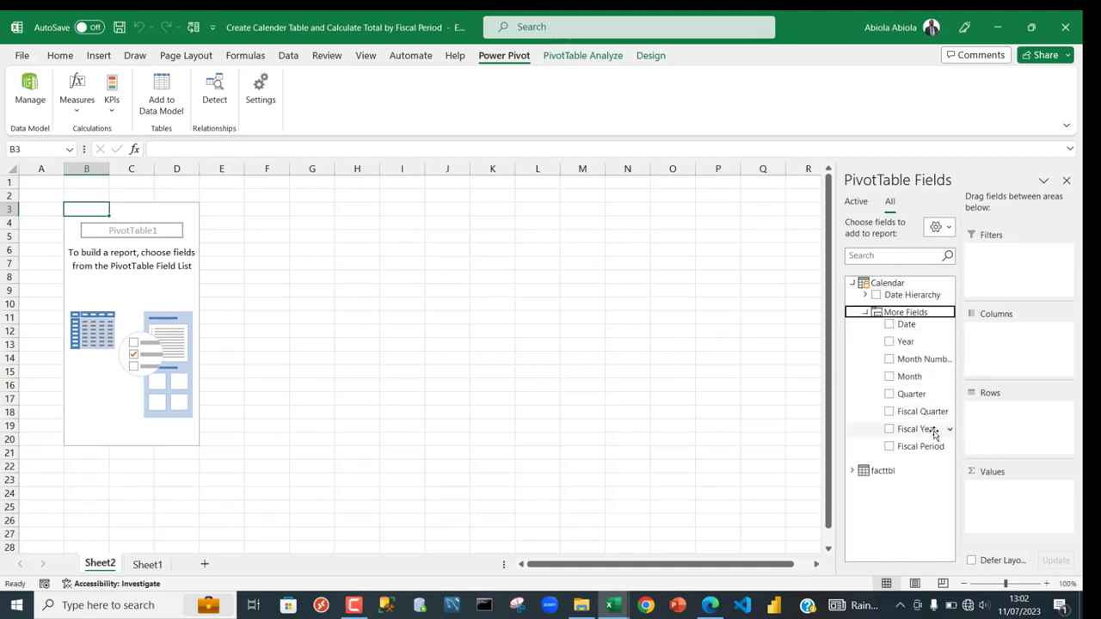
pyautogui.click(889, 446)
pyautogui.moveTo(1024, 330); pyautogui.dragTo(1017, 425)
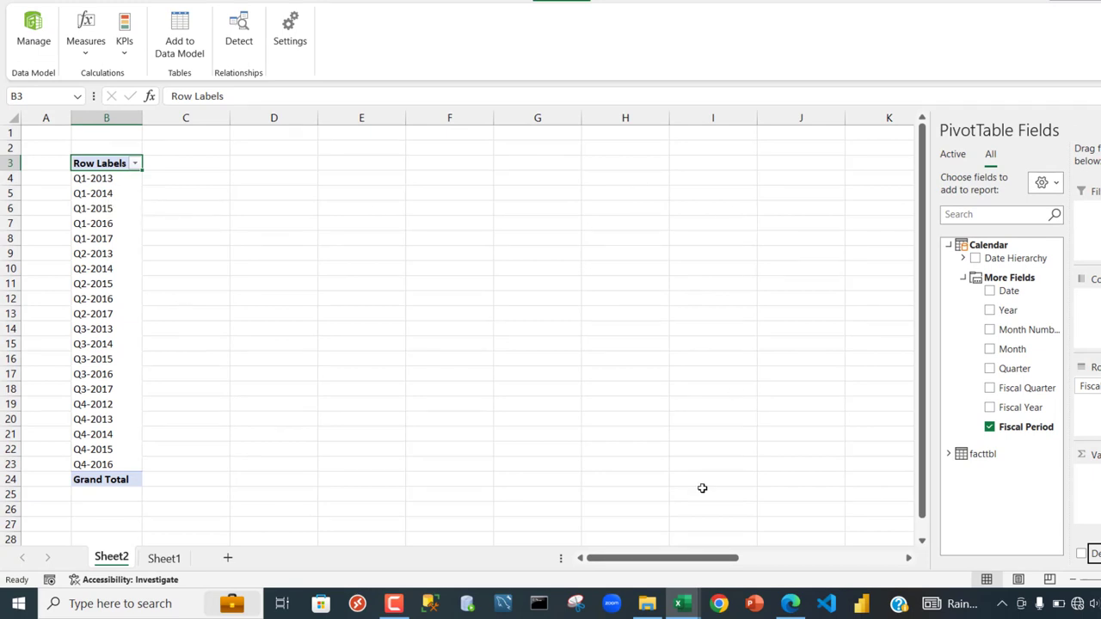
pyautogui.click(678, 605)
pyautogui.click(765, 551)
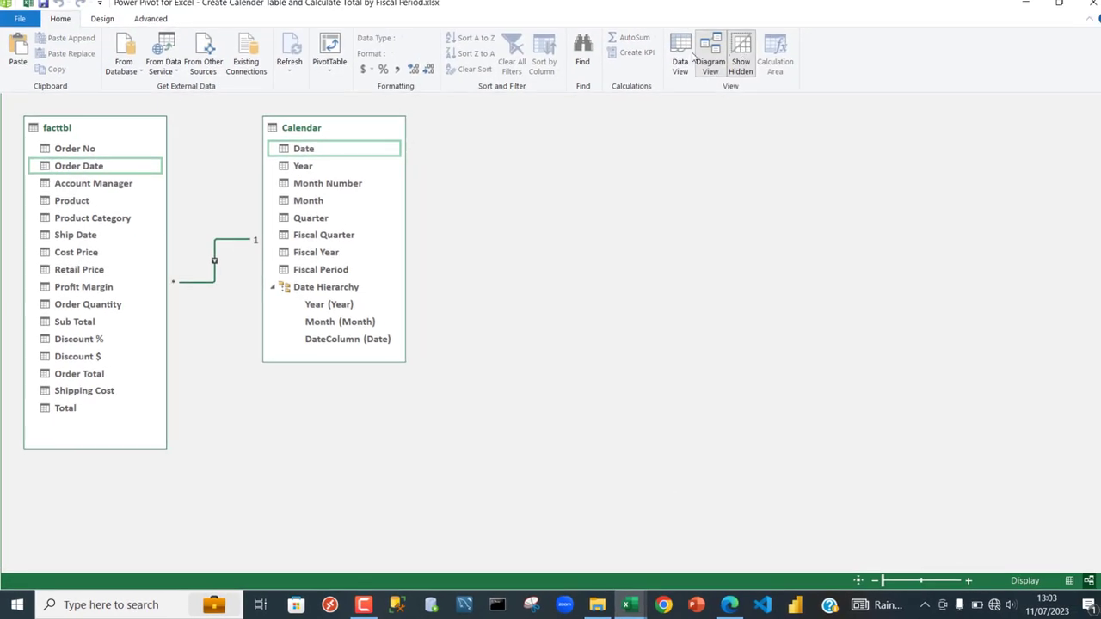
# In the Calendar table's data view, add a new calculated column named Sort FP.
pyautogui.click(679, 57)
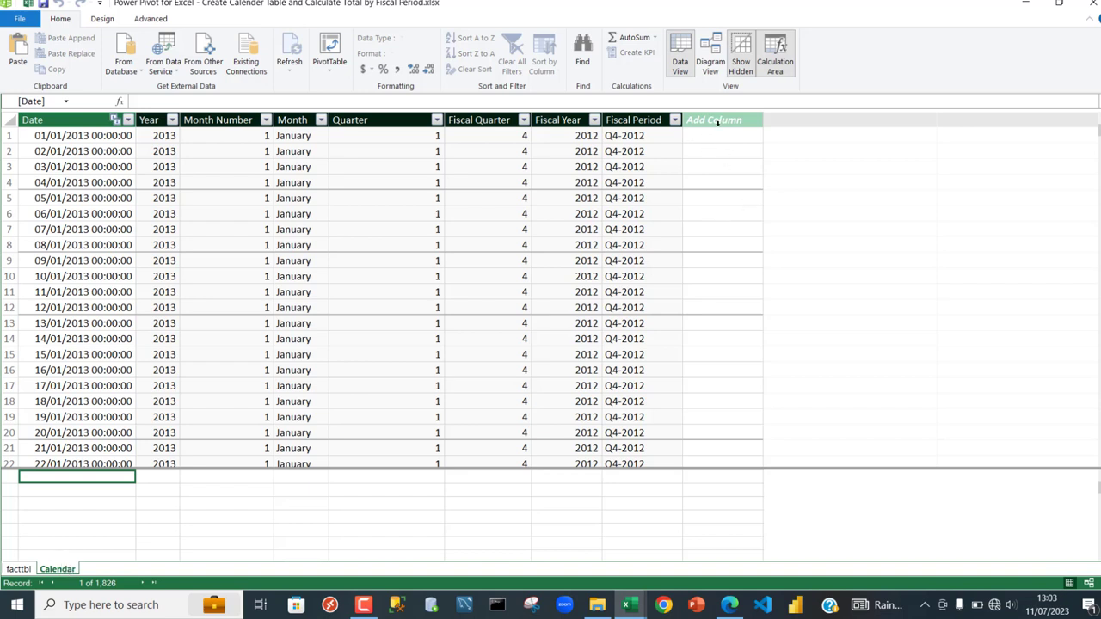
pyautogui.doubleClick(717, 121)
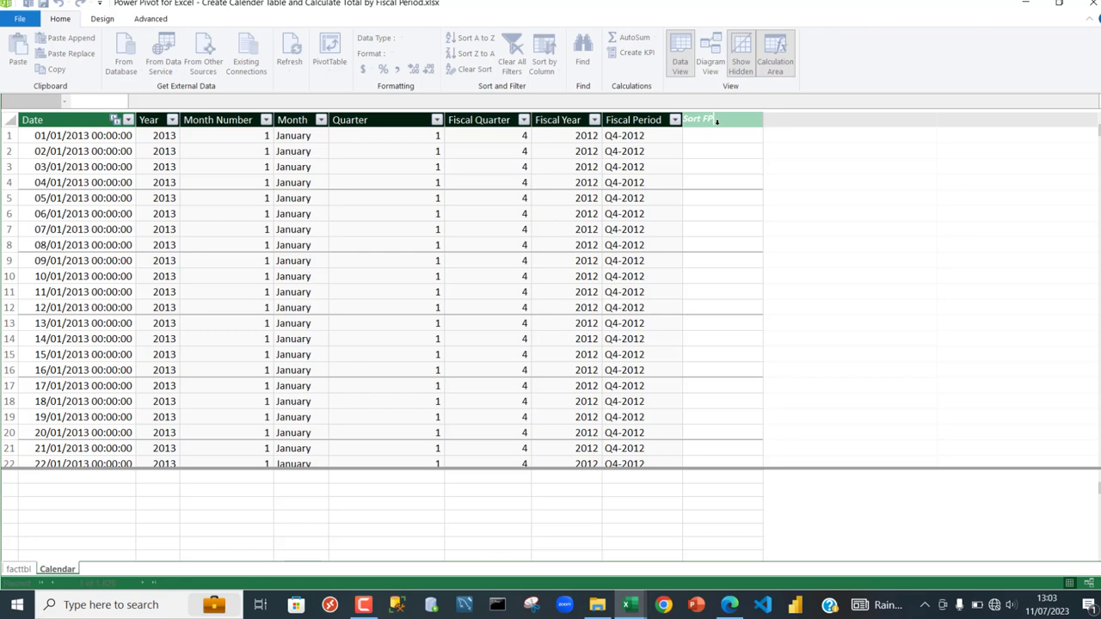
pyautogui.press('Return')
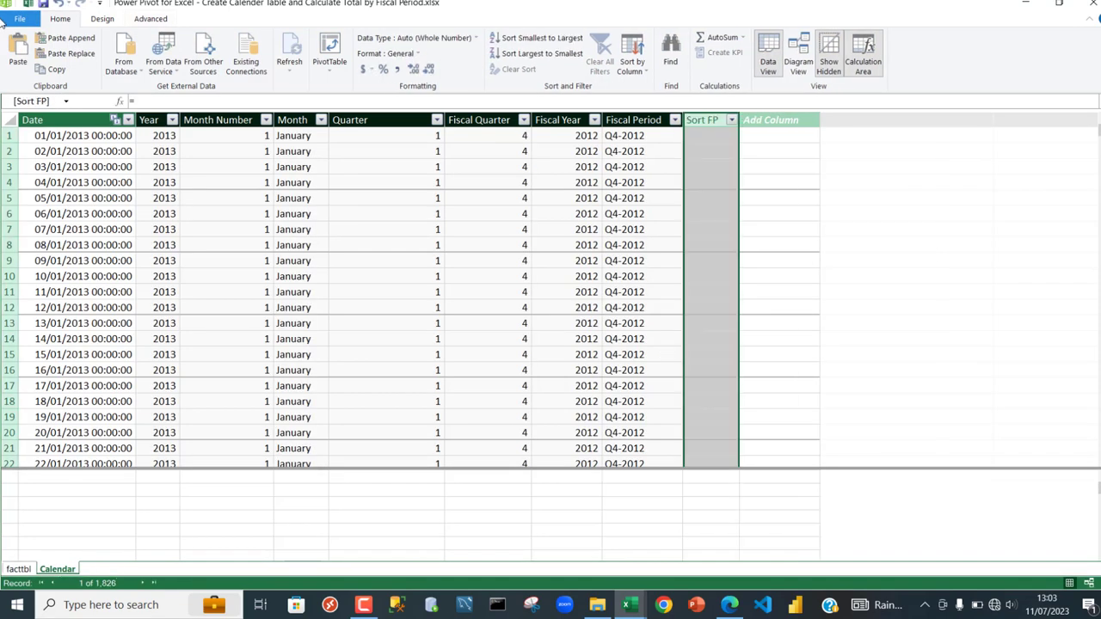
# Give Sort FP the formula ='Calendar'[Fiscal Year]*10+'Calendar'[Fiscal Quarter], yielding 20124.
pyautogui.click(182, 102)
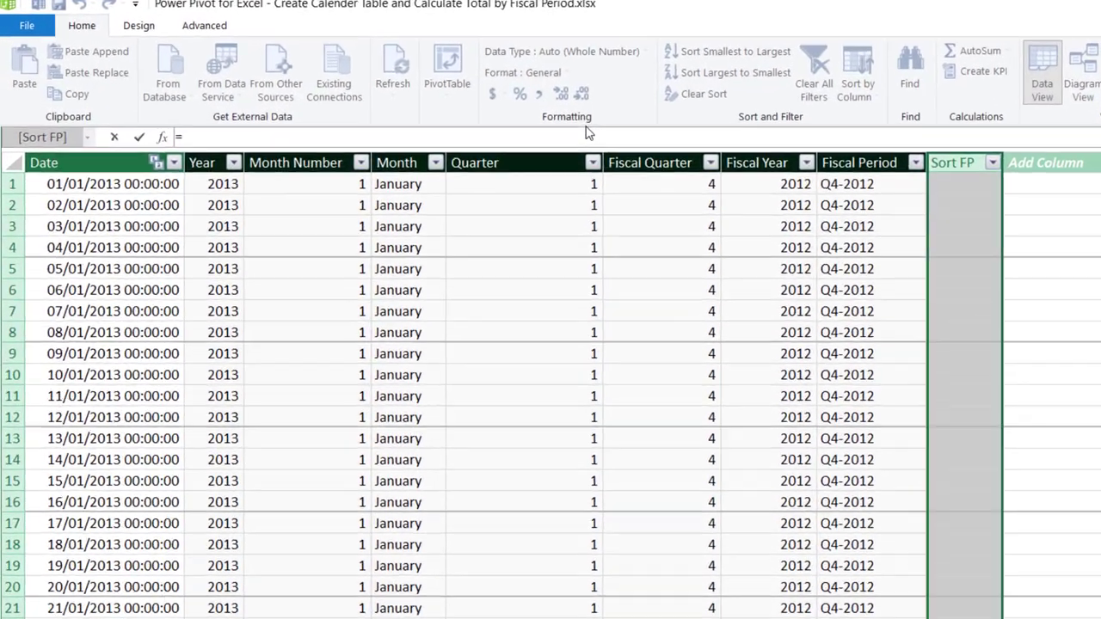
pyautogui.write('f')
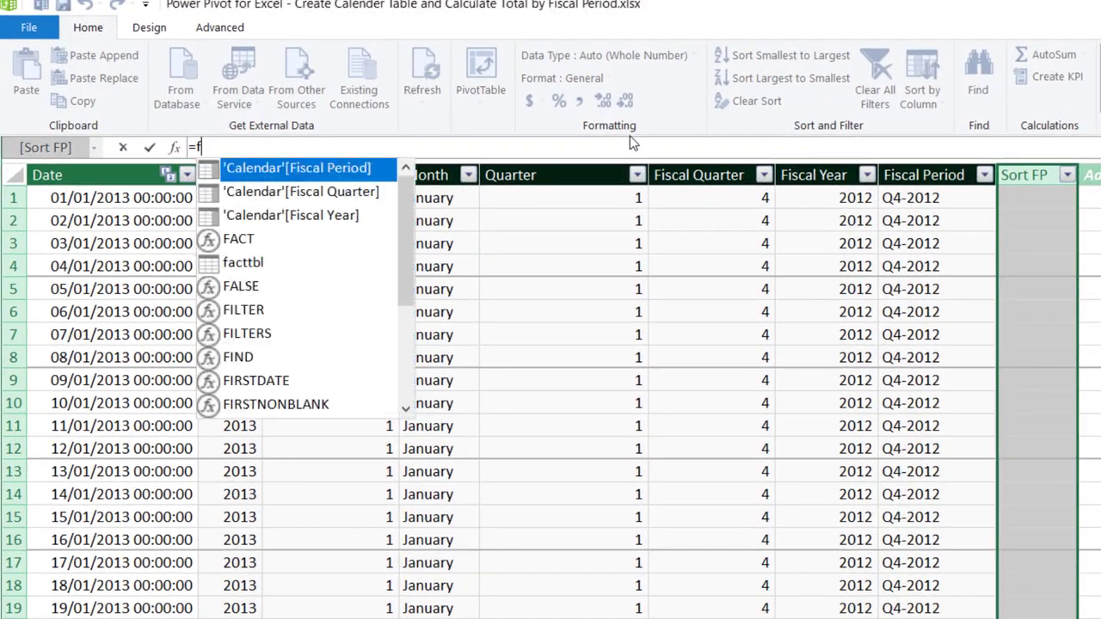
pyautogui.write('is')
pyautogui.press('Down')
pyautogui.press('Down')
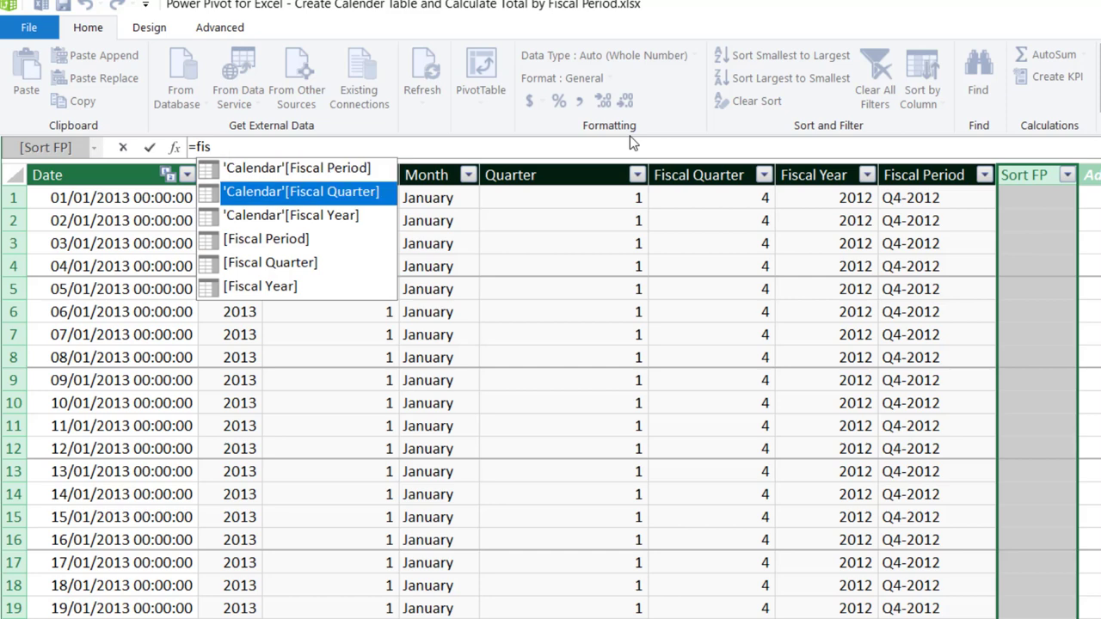
pyautogui.press('Tab')
pyautogui.write('*10+fisc')
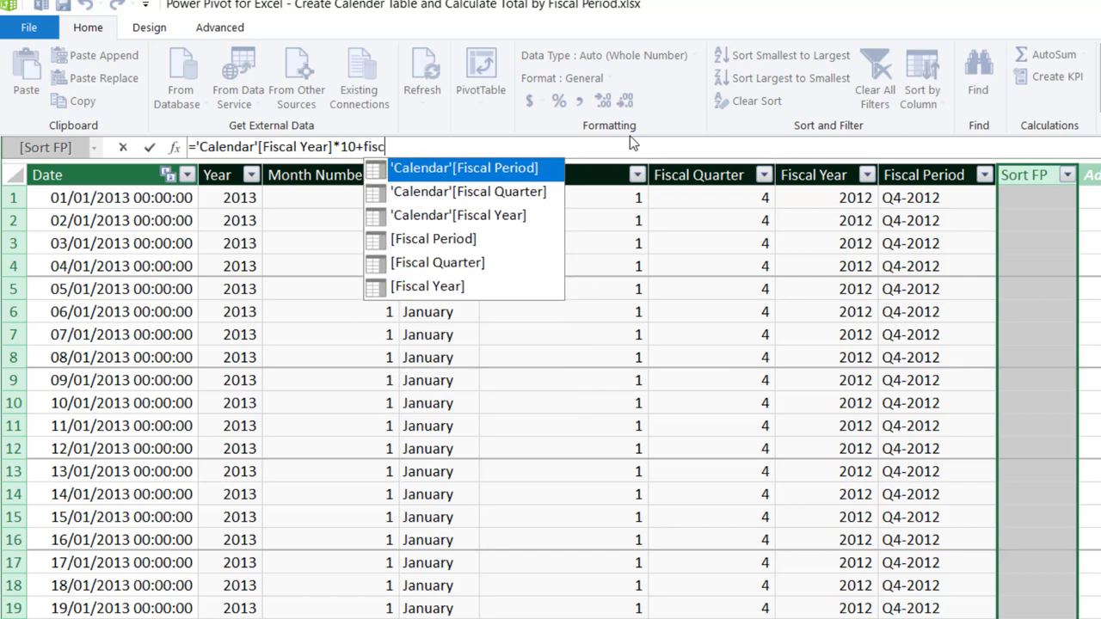
pyautogui.press('Down')
pyautogui.press('Tab')
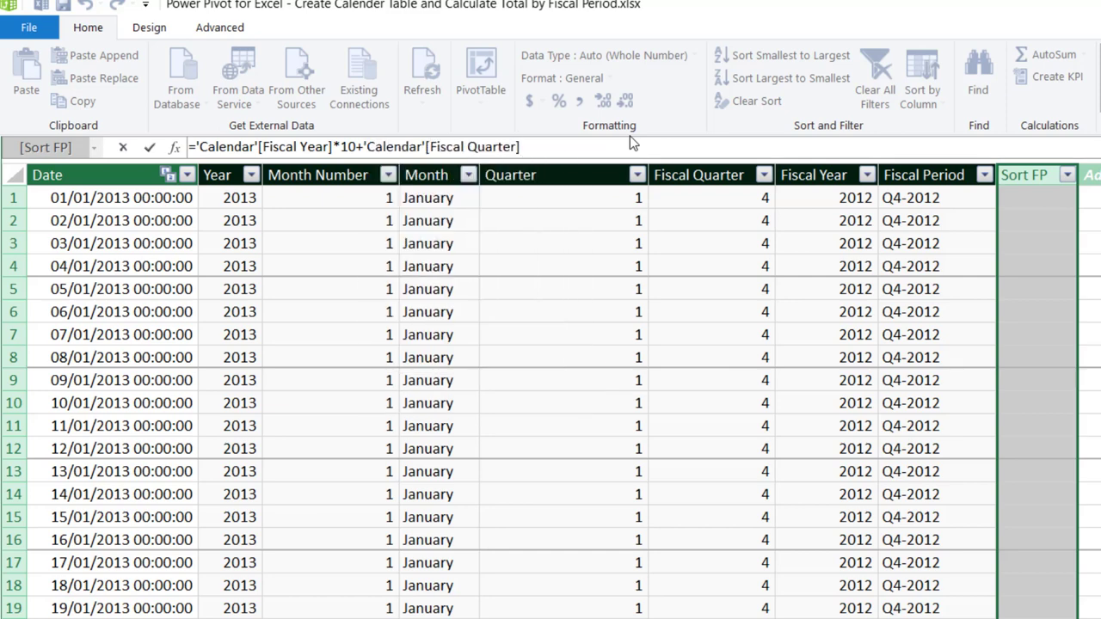
pyautogui.press('Return')
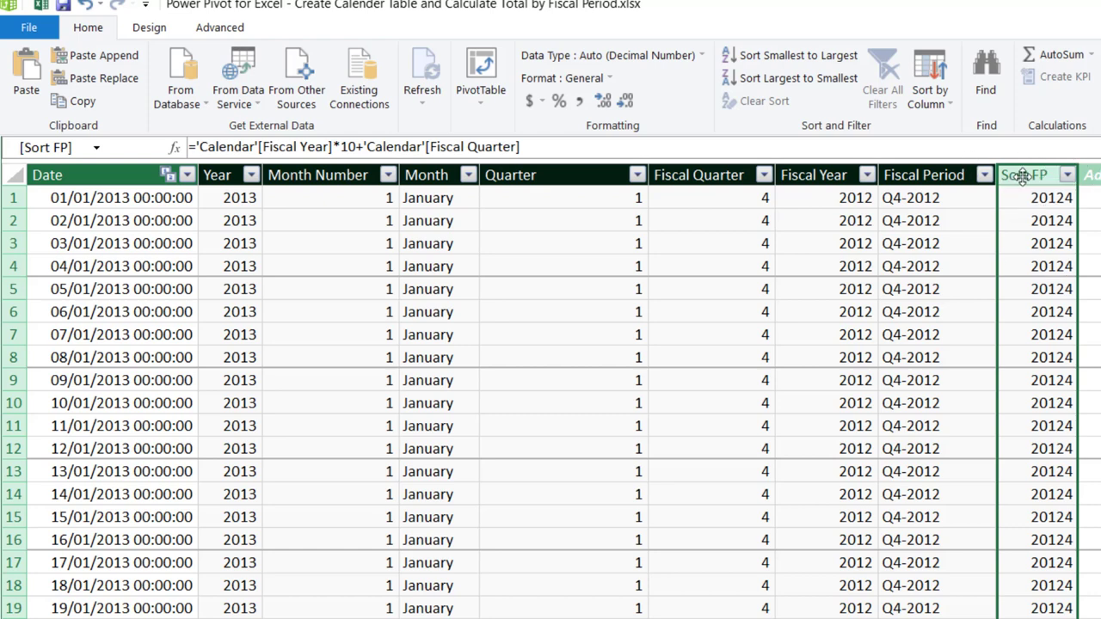
pyautogui.click(915, 175)
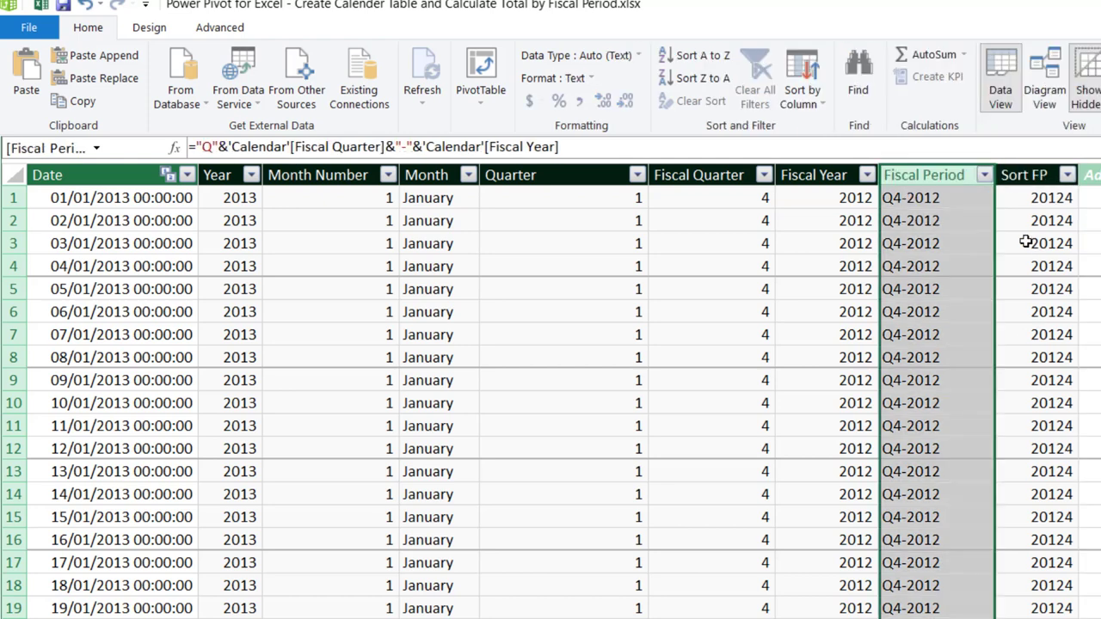
# Sort the Fiscal Period column by the Sort FP column.
pyautogui.click(815, 100)
pyautogui.click(848, 125)
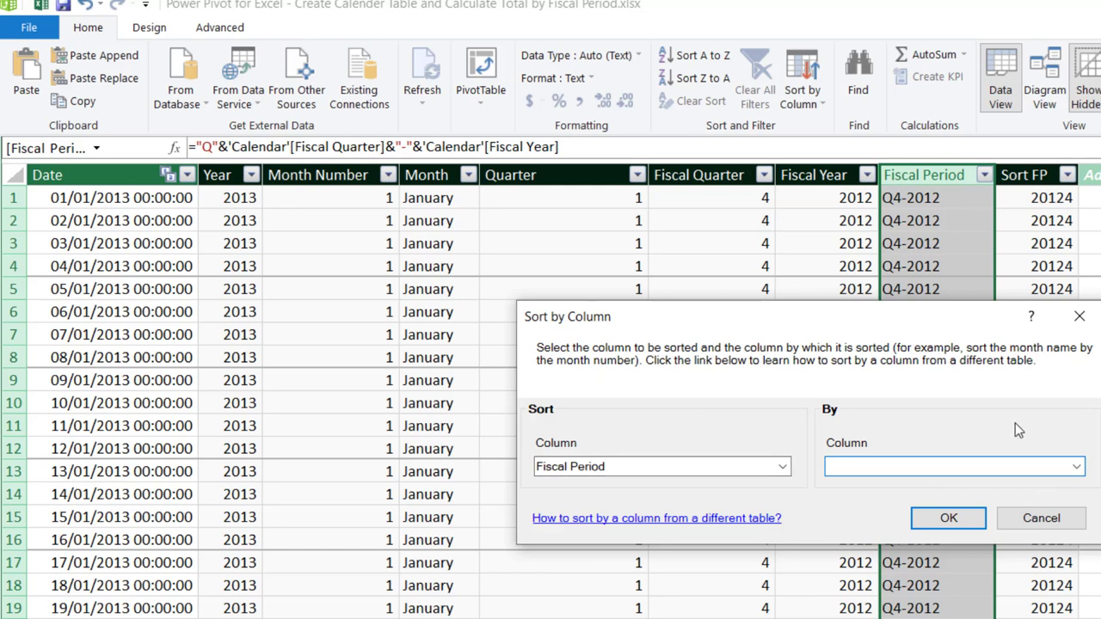
pyautogui.click(1077, 467)
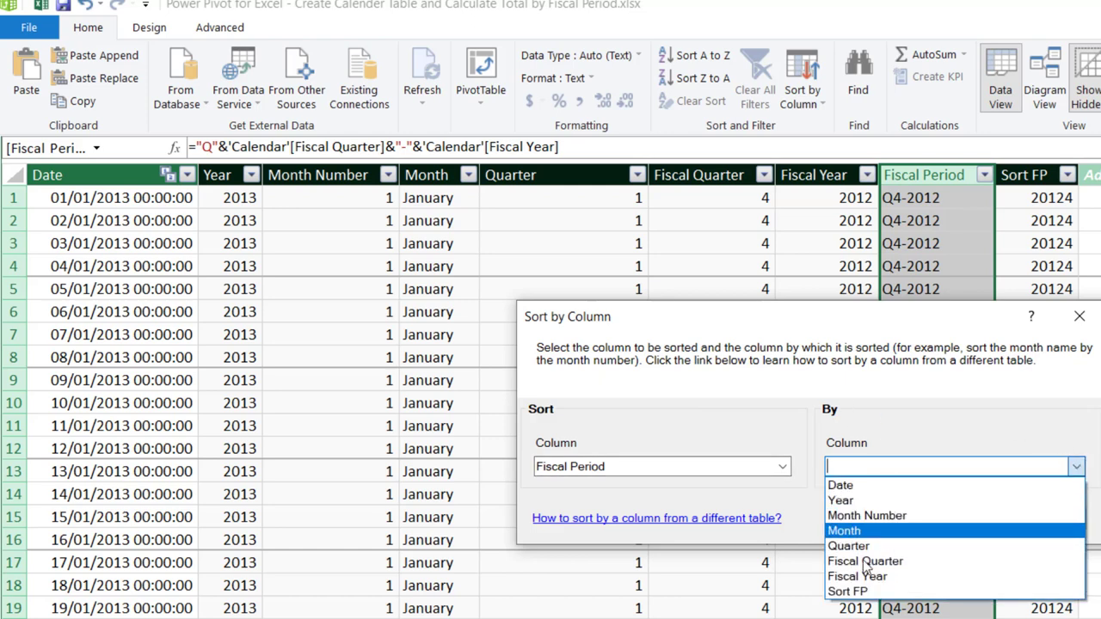
pyautogui.click(858, 592)
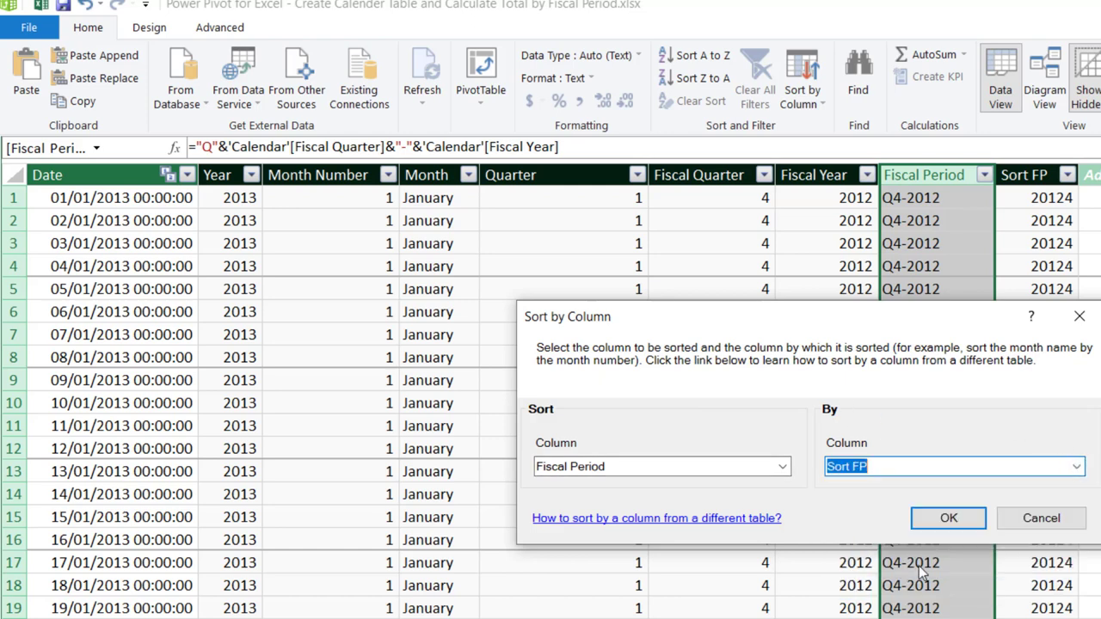
pyautogui.click(951, 520)
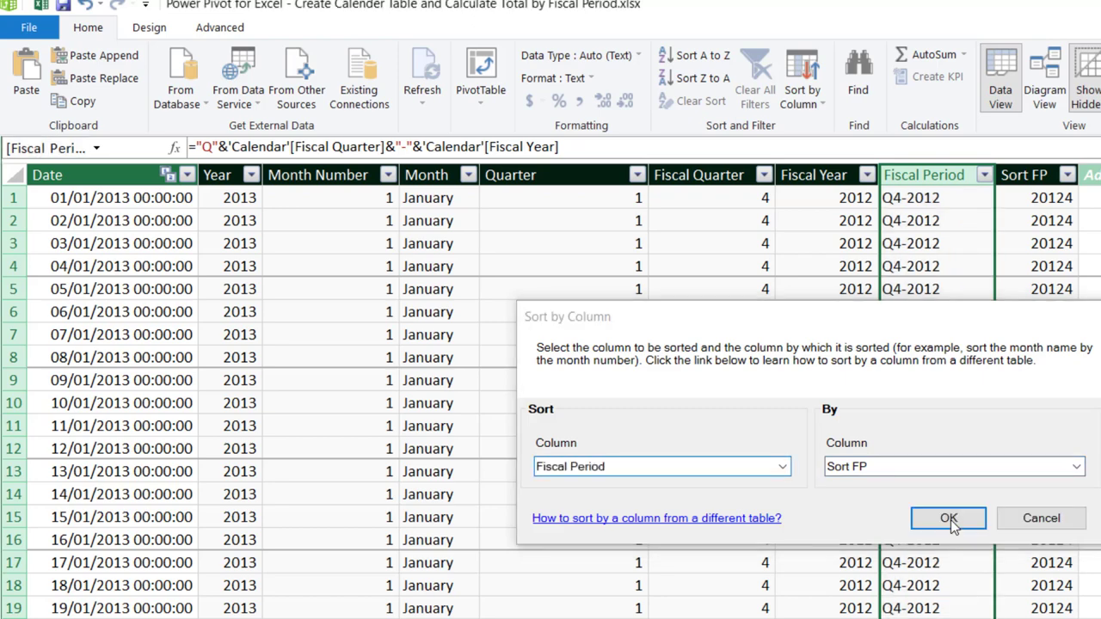
pyautogui.click(40, 9)
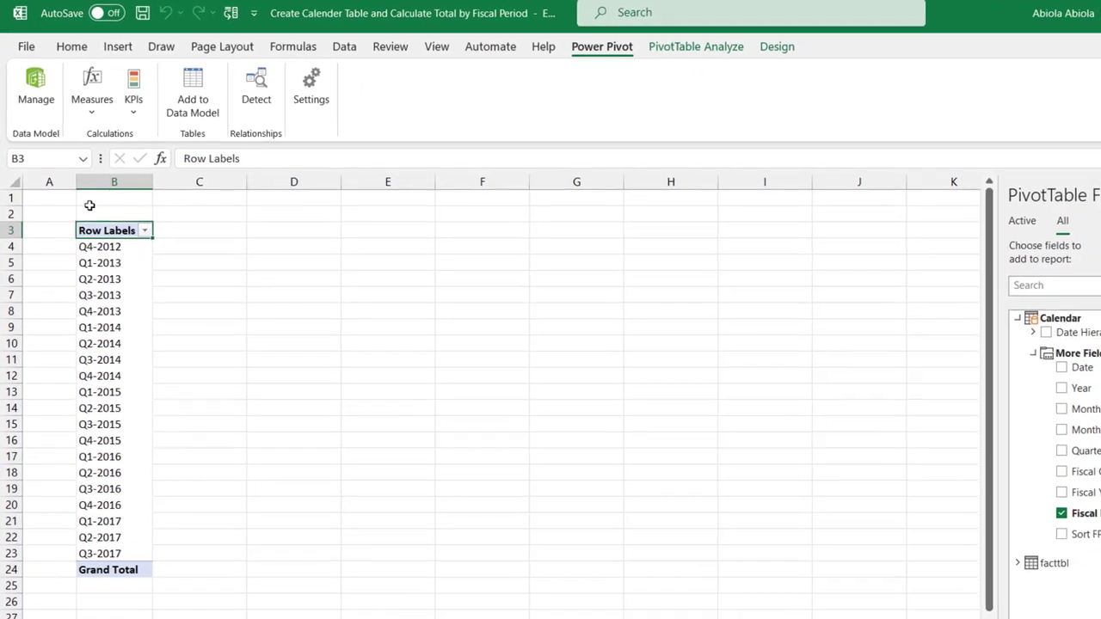
pyautogui.click(118, 248)
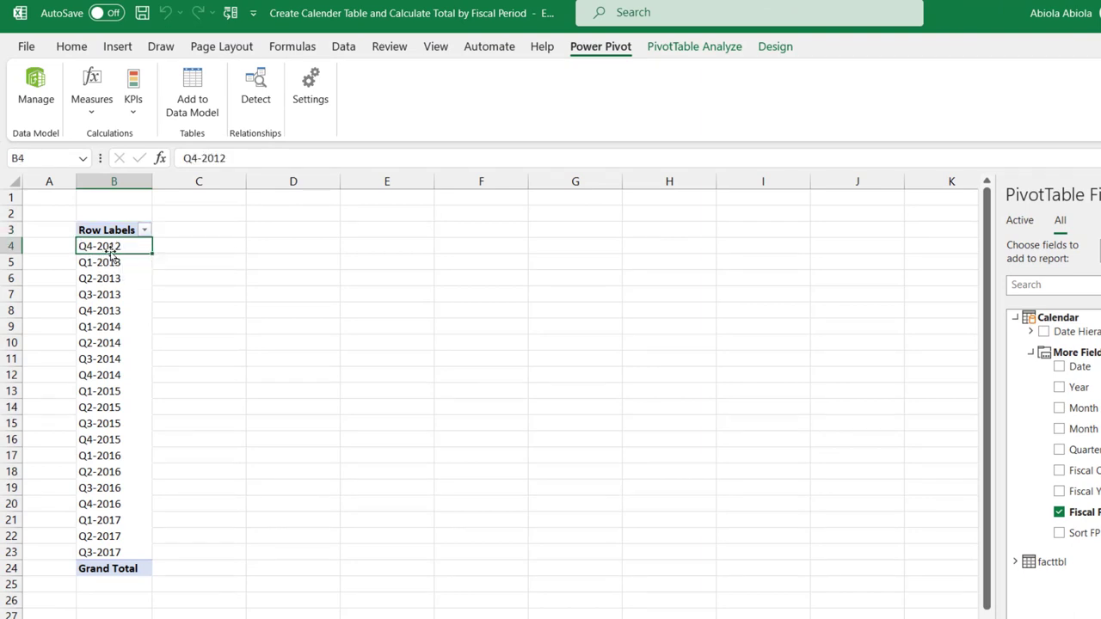
pyautogui.click(92, 262)
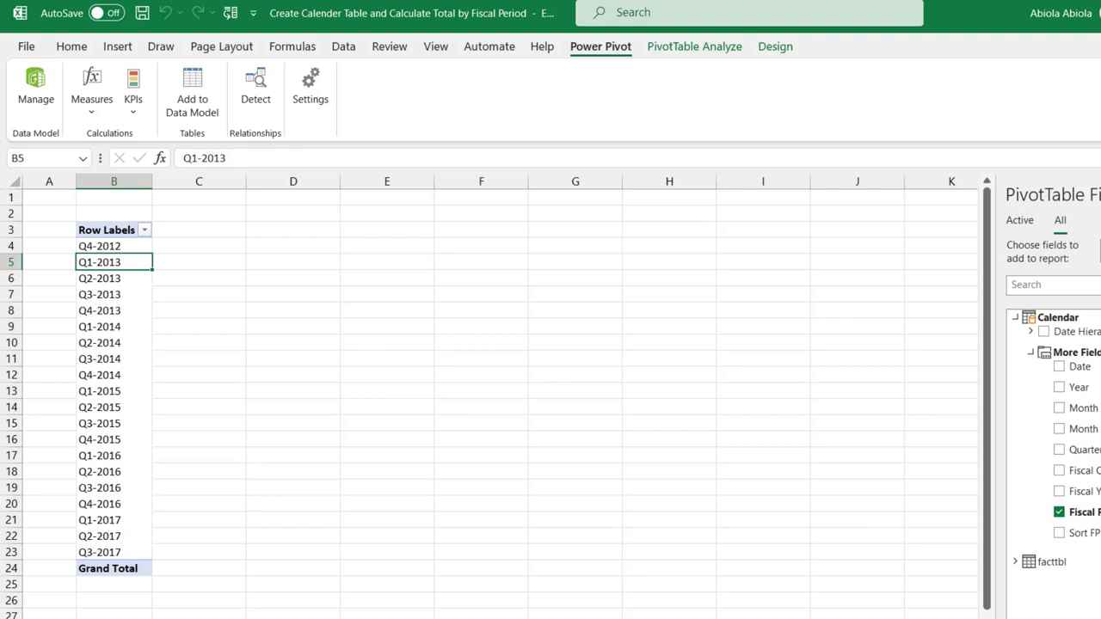
pyautogui.click(817, 613)
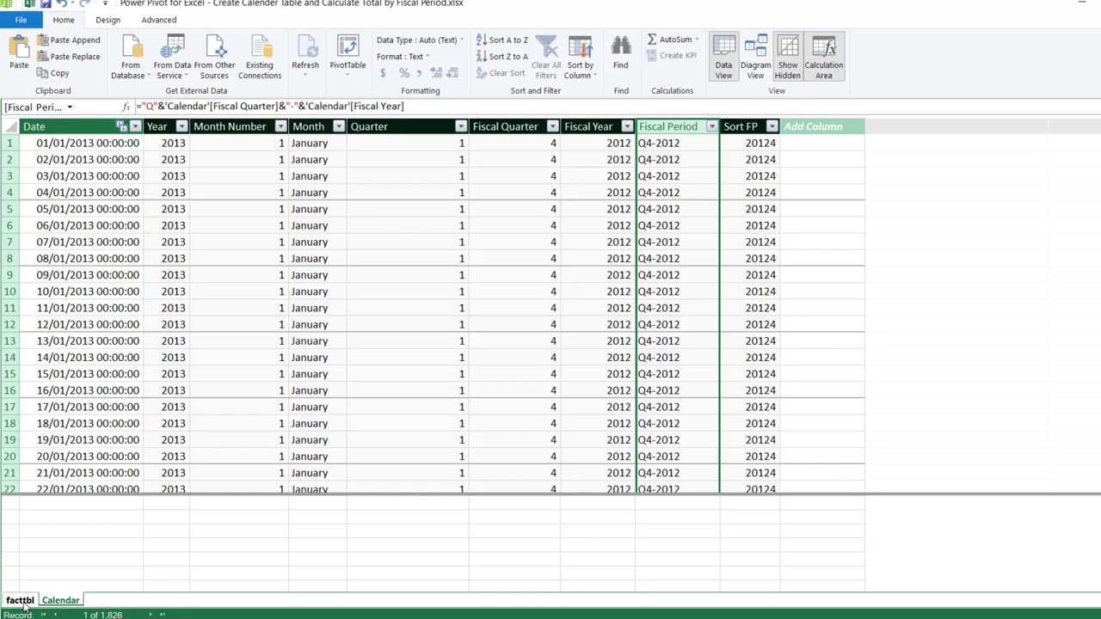
# In facttbl's calculation area, create the measure Total Sales:=SUM(facttbl[Total]).
pyautogui.click(21, 602)
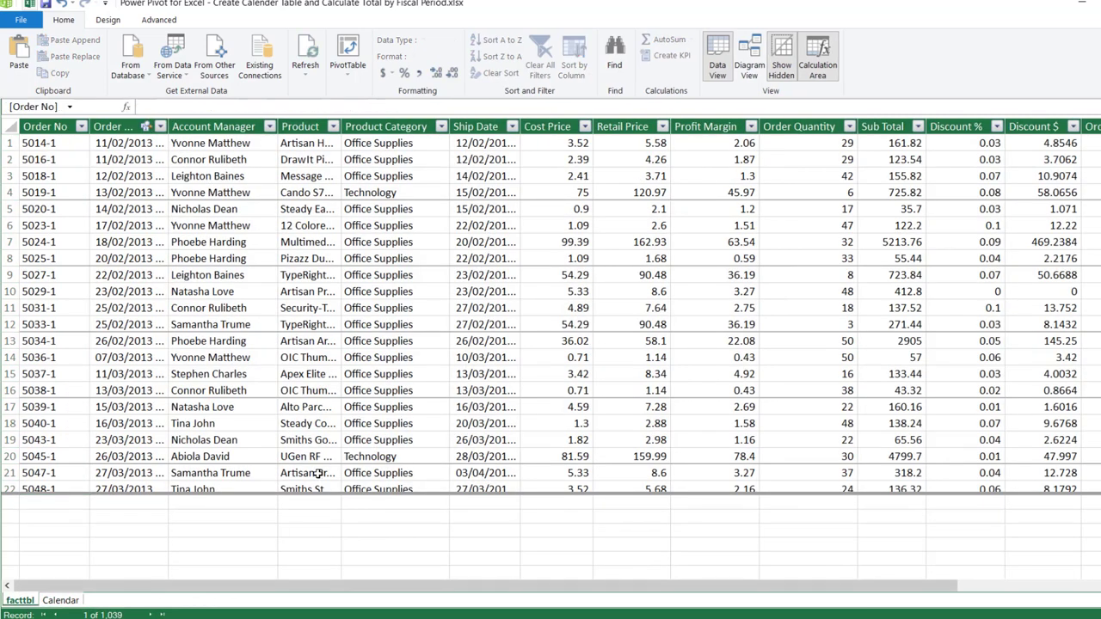
pyautogui.click(372, 517)
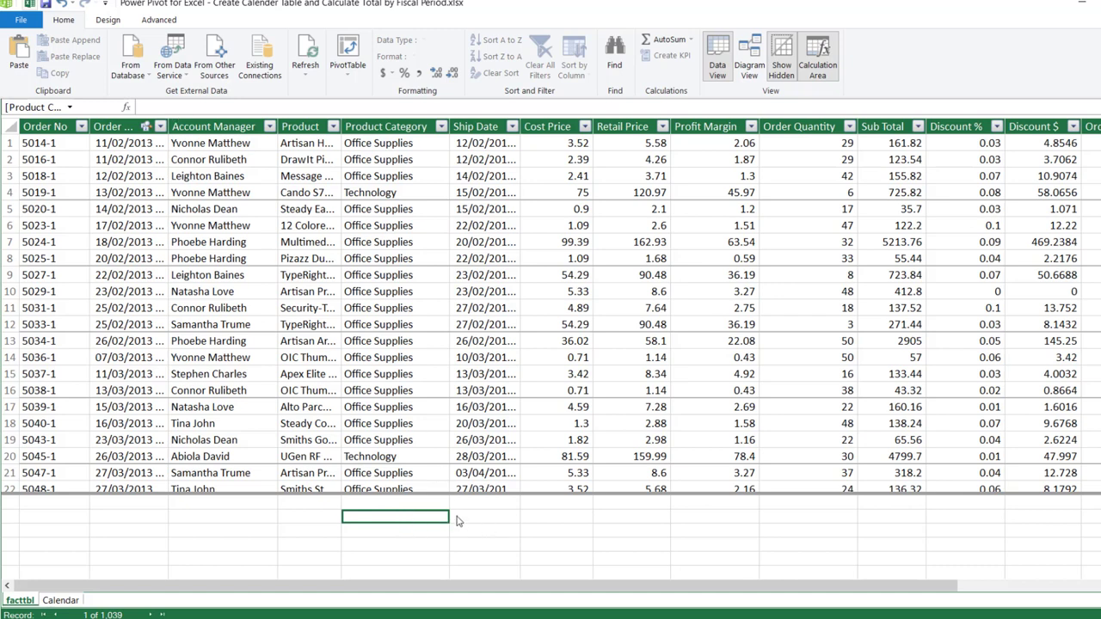
pyautogui.click(188, 104)
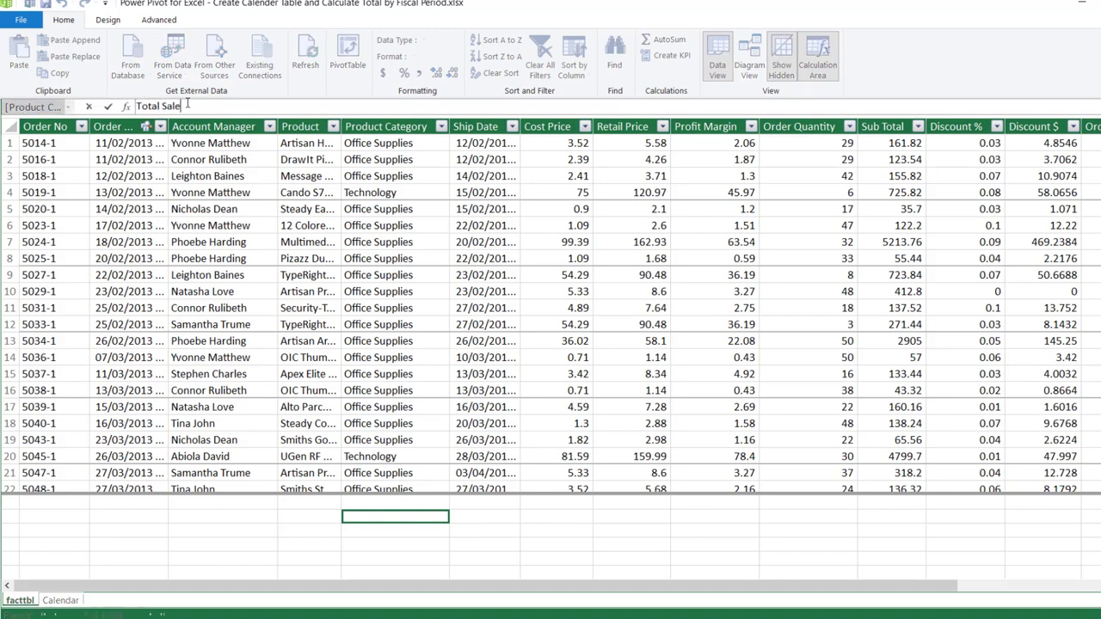
pyautogui.write('Total Sales:=')
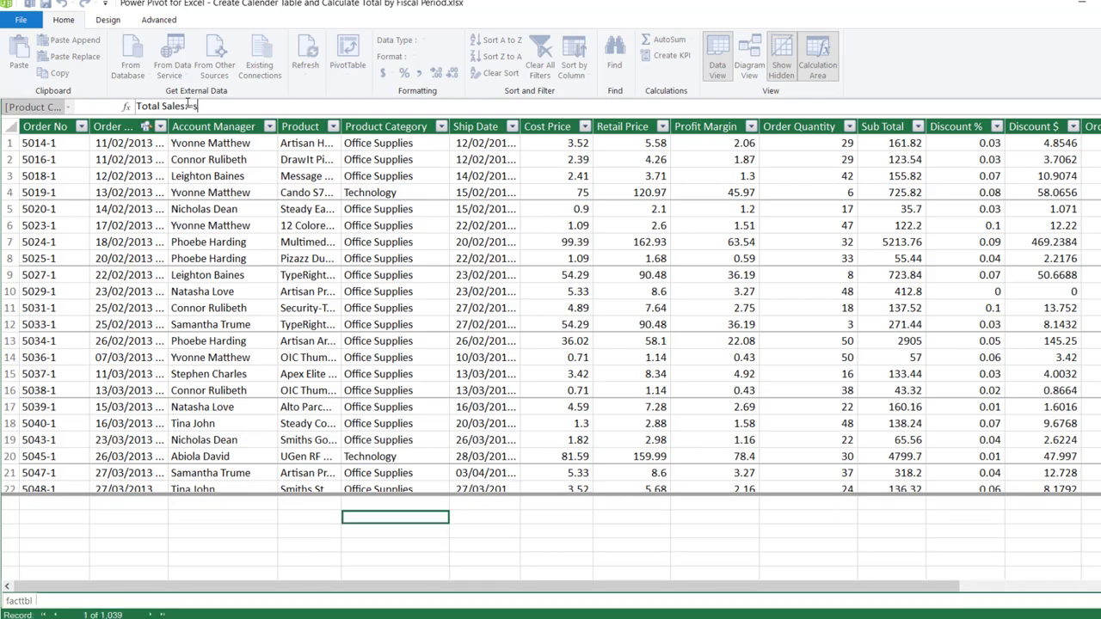
pyautogui.write('sum')
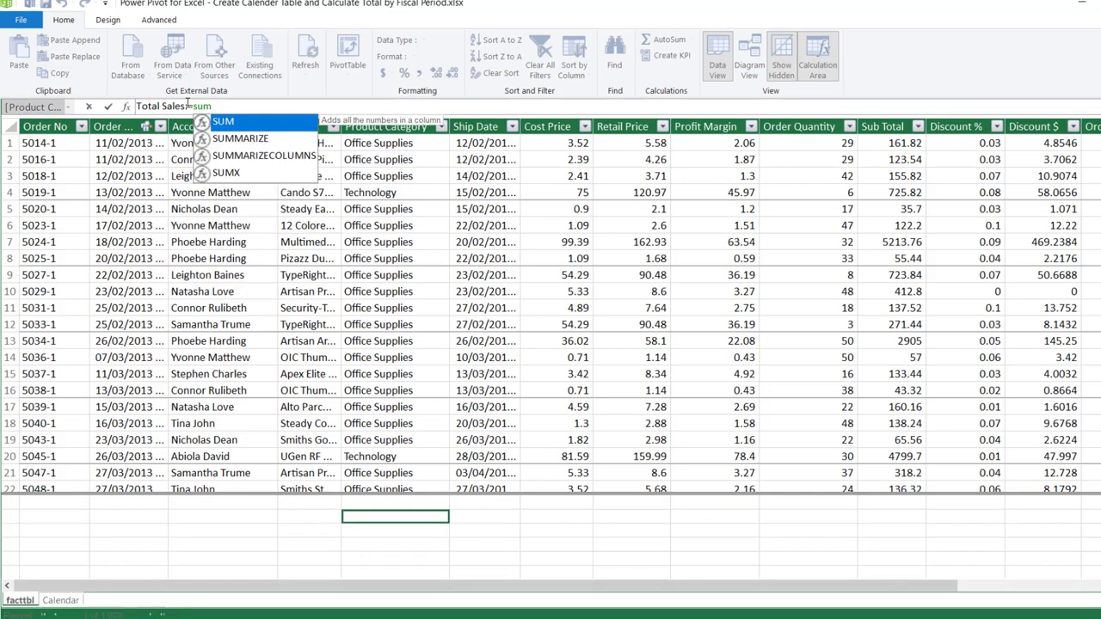
pyautogui.press('Tab')
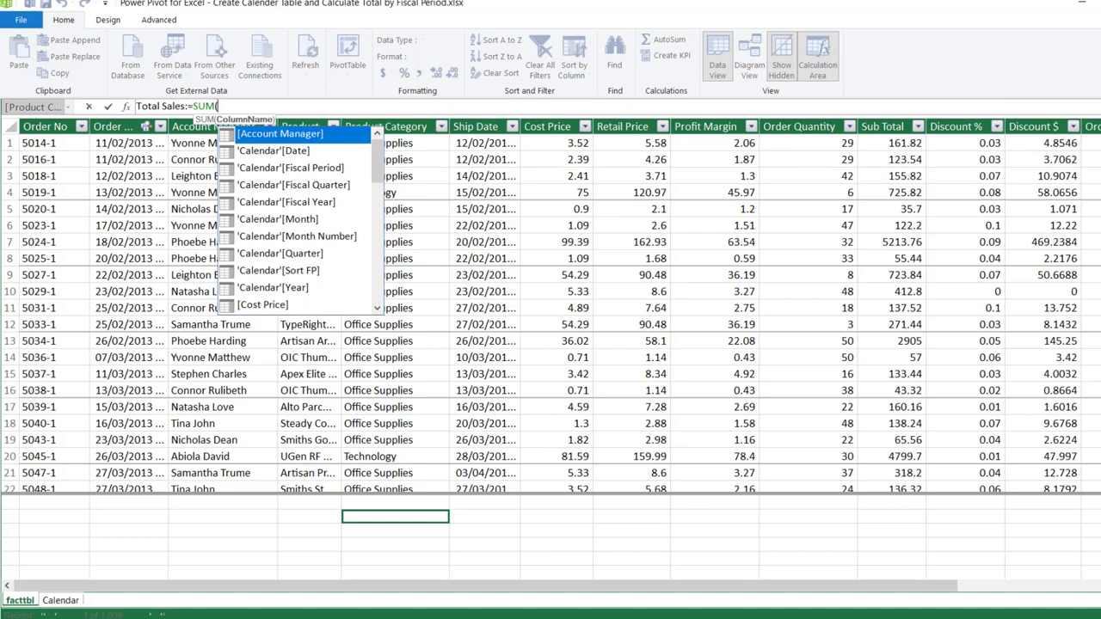
pyautogui.write('tot')
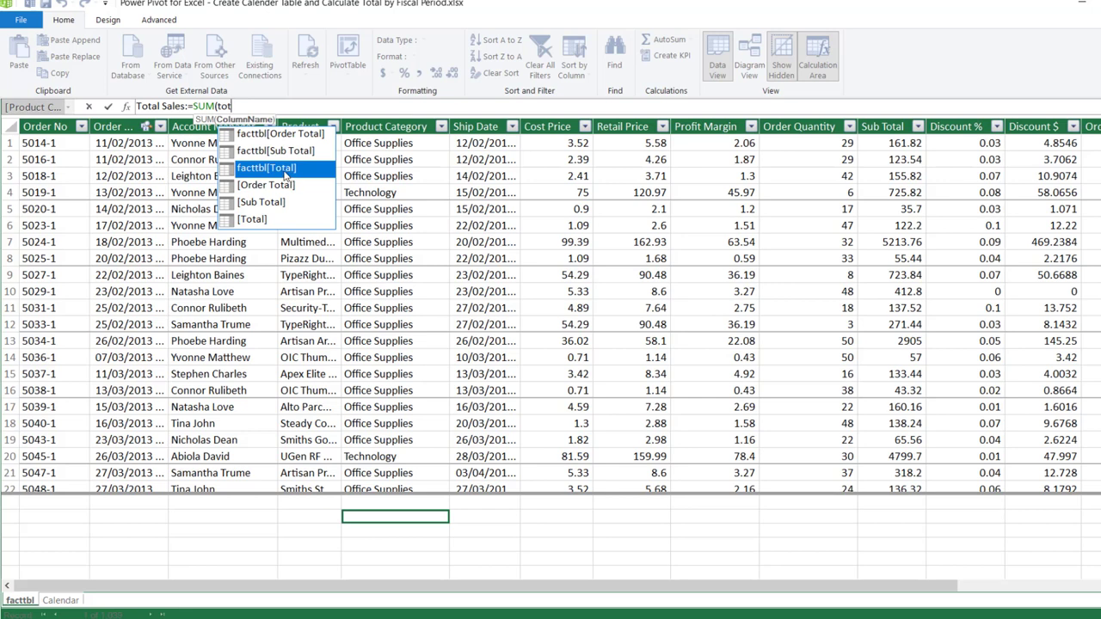
pyautogui.doubleClick(285, 175)
pyautogui.write(')')
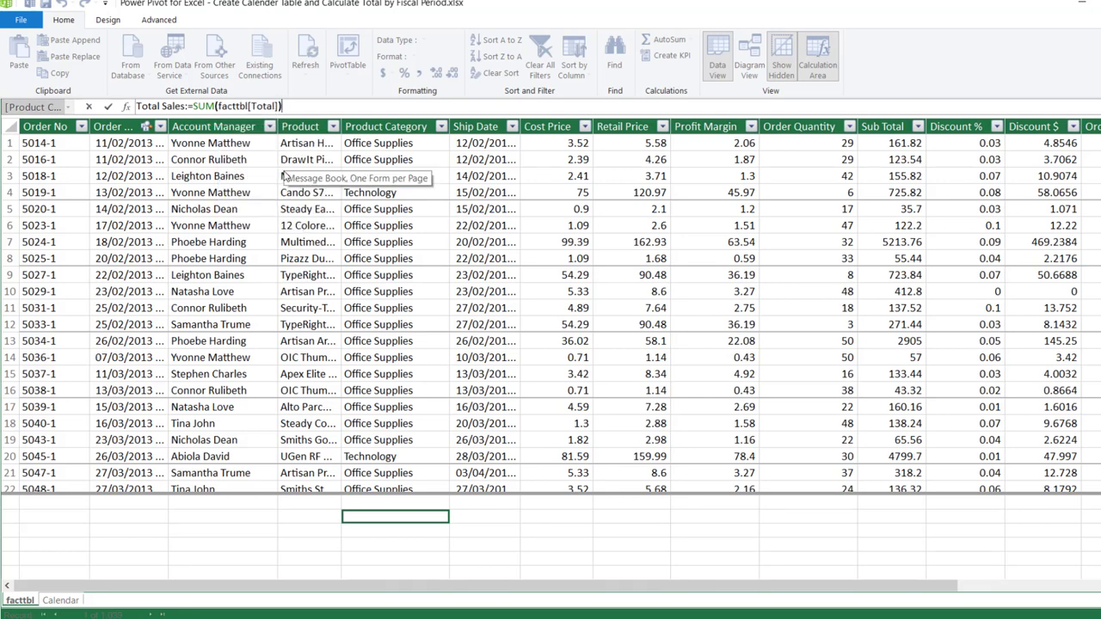
pyautogui.press('Return')
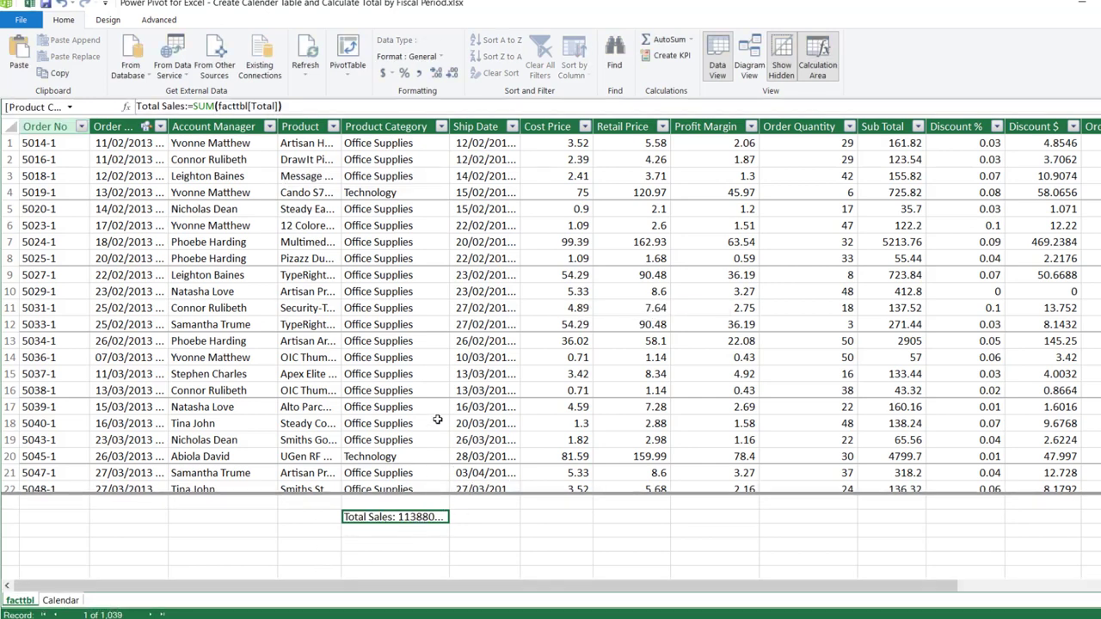
# Format Total Sales as £ English (United Kingdom) currency and return to the Excel workbook.
pyautogui.click(394, 74)
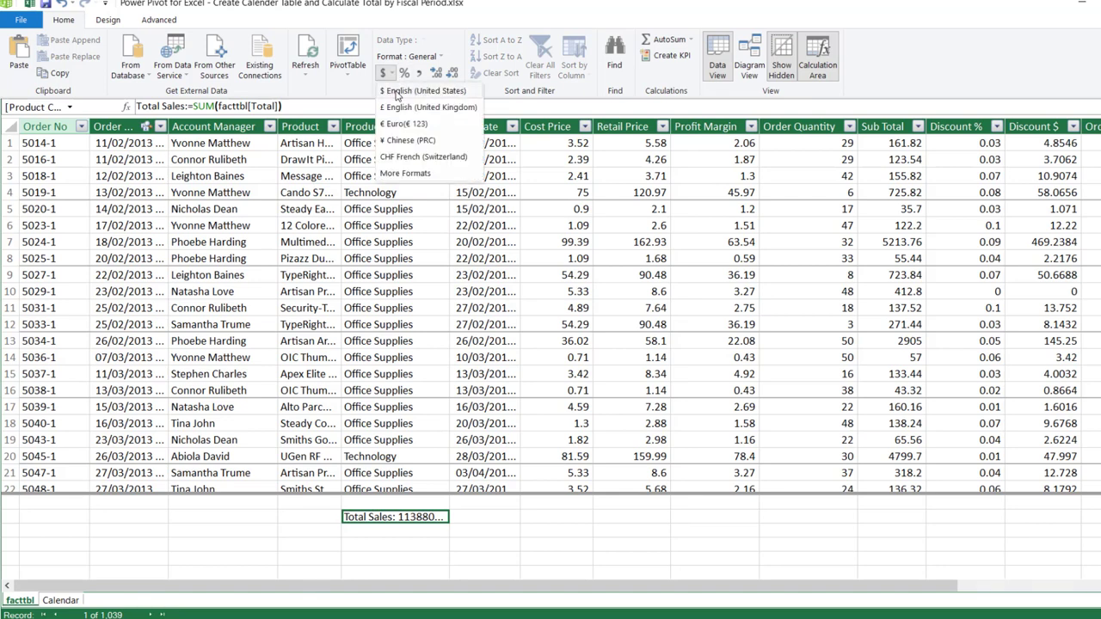
pyautogui.click(411, 109)
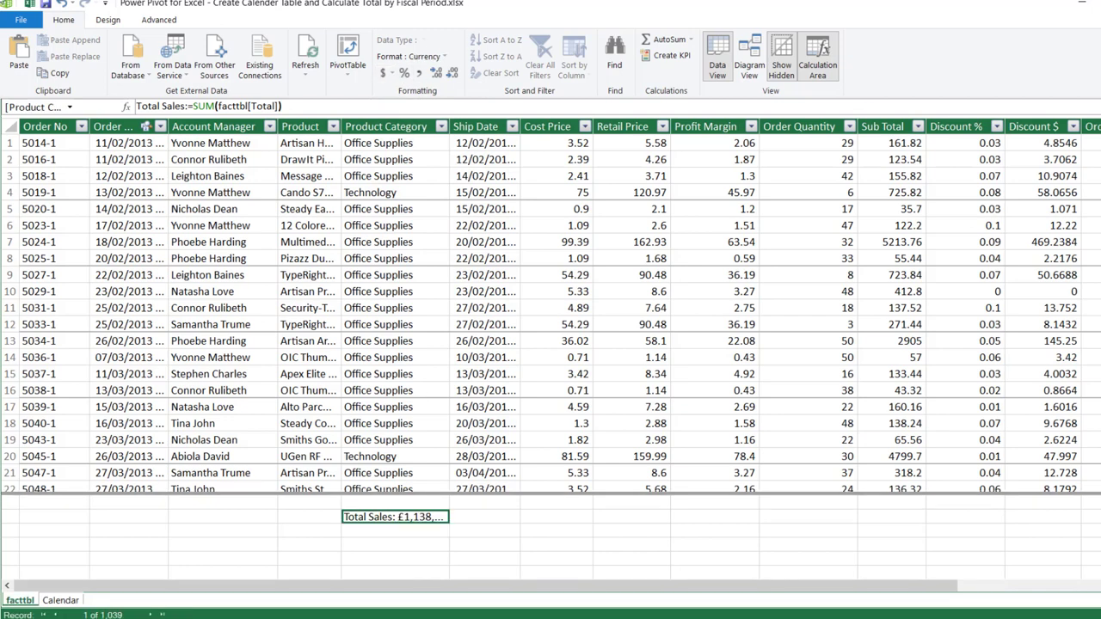
pyautogui.click(28, 5)
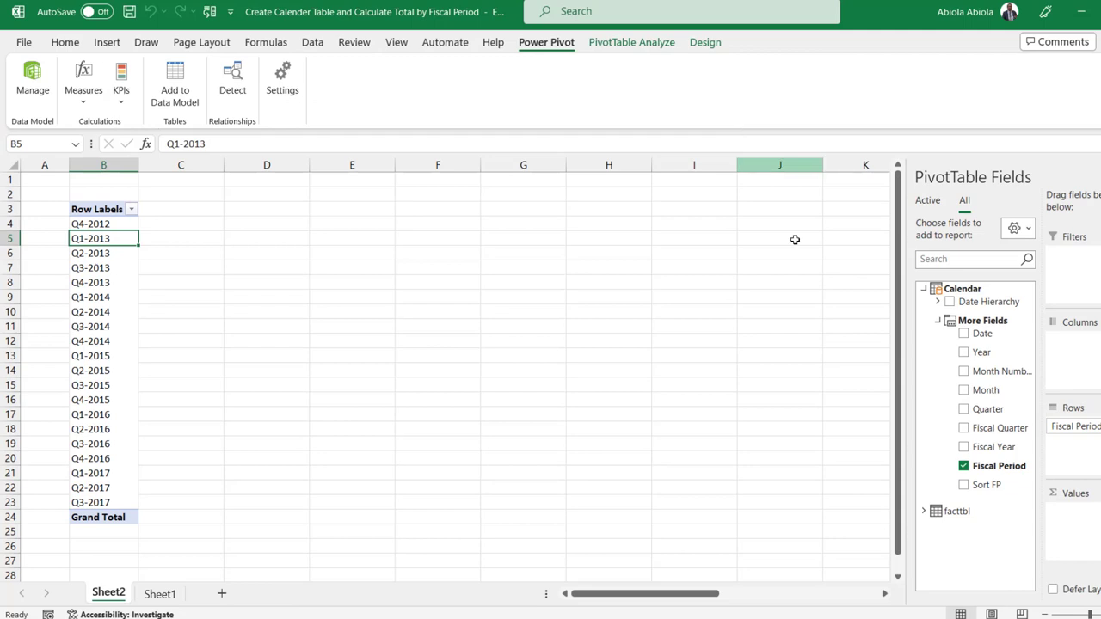
# Add facttbl's Total Sales measure to the PivotTable values, giving a £1,138,806.93 grand total.
pyautogui.click(924, 512)
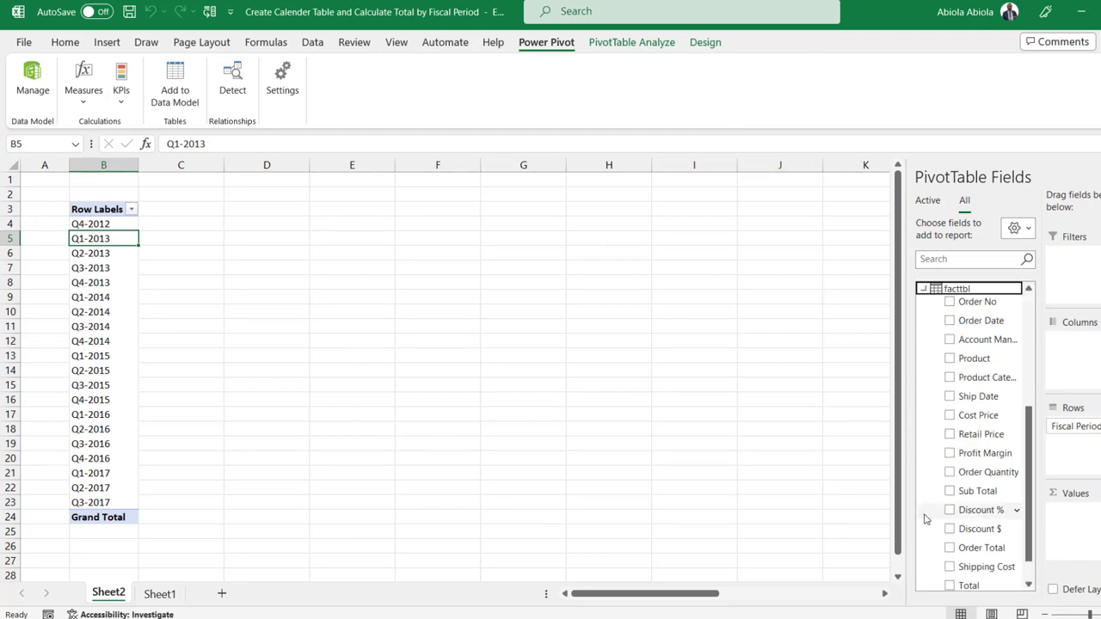
pyautogui.scroll(-2, 1035, 460)
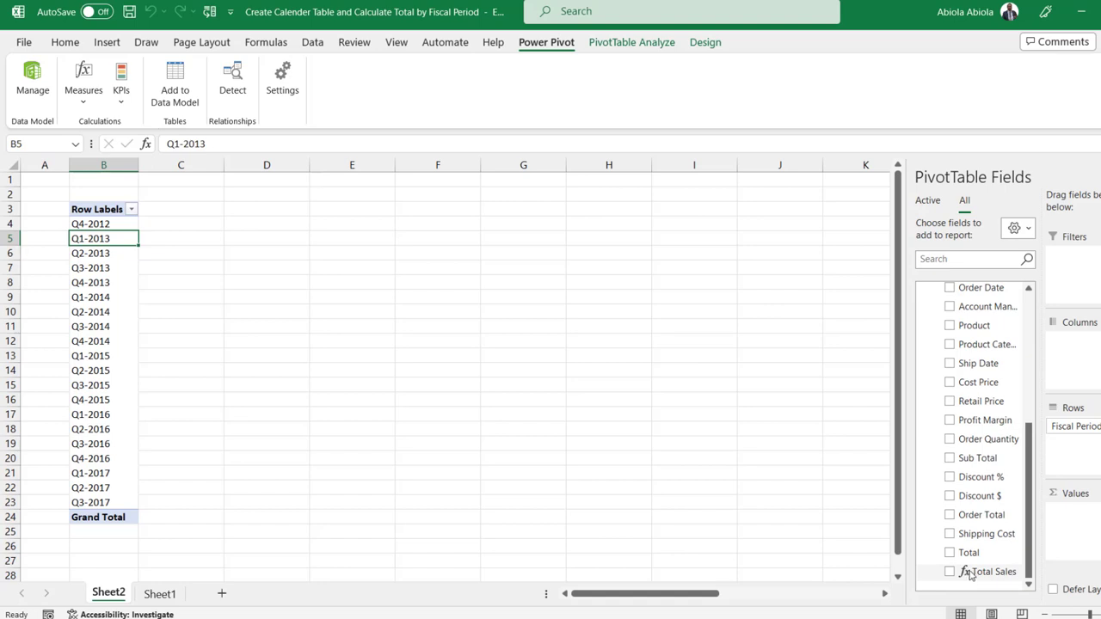
pyautogui.moveTo(972, 575); pyautogui.dragTo(1077, 521)
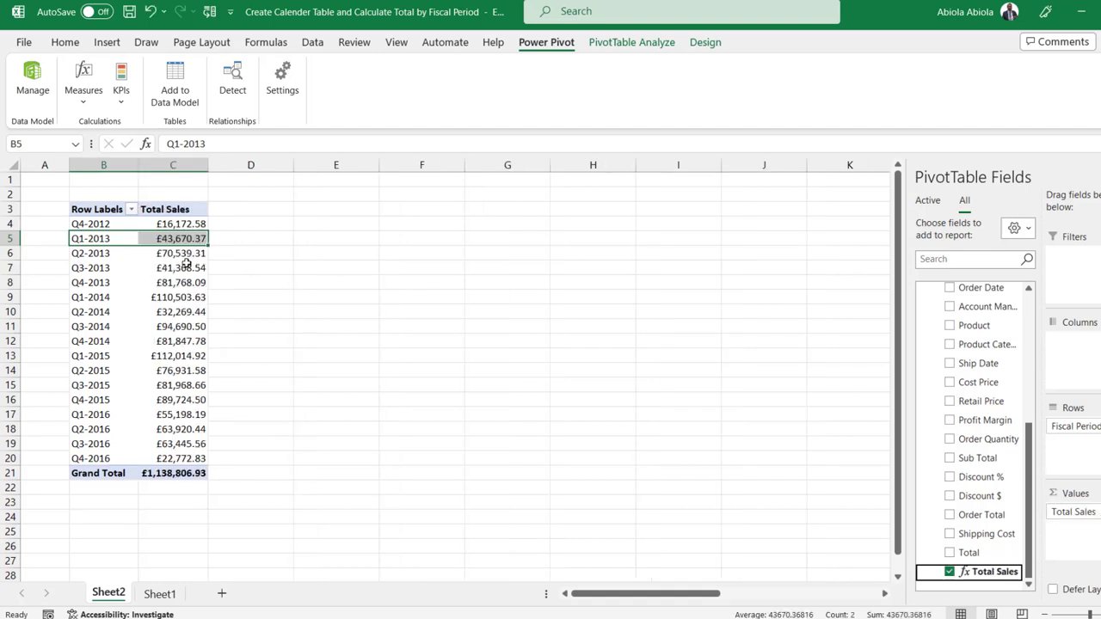
pyautogui.click(186, 264)
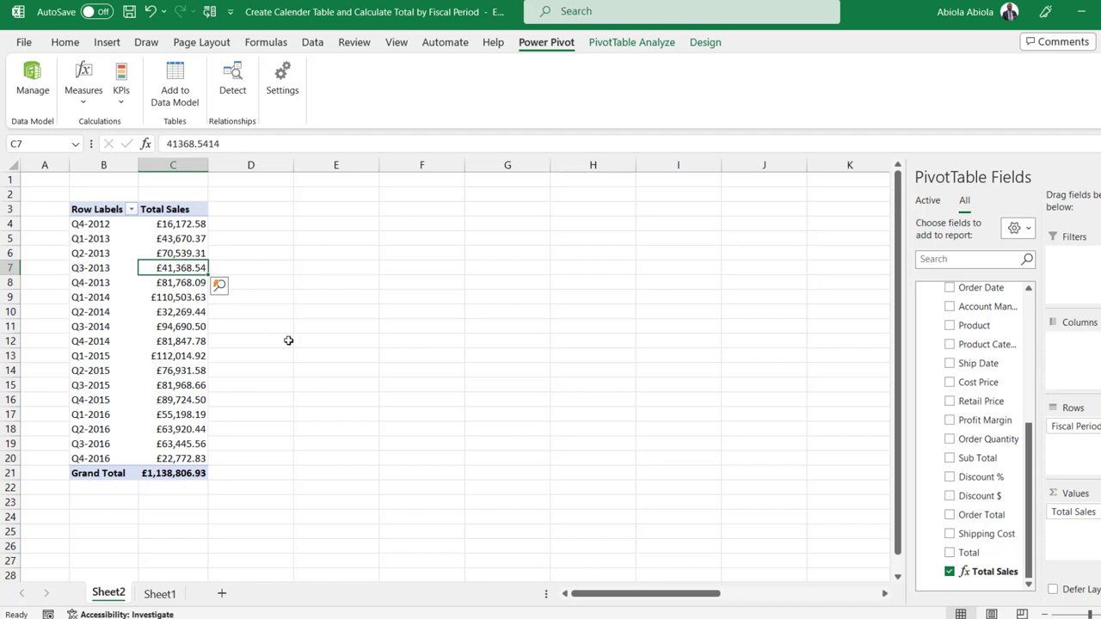
pyautogui.click(186, 356)
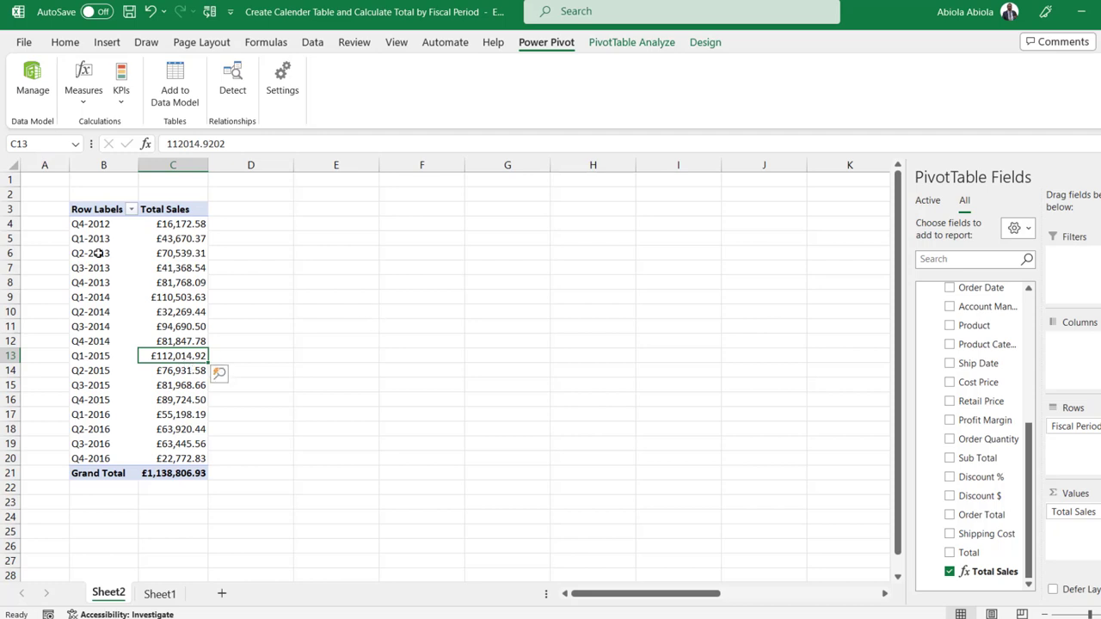
pyautogui.click(88, 220)
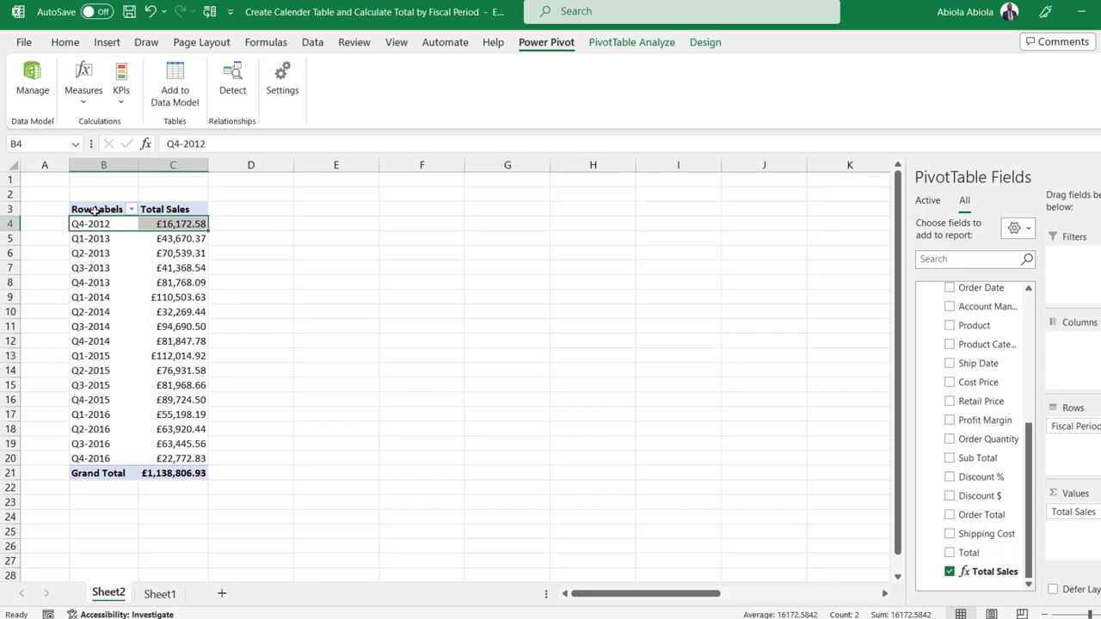
pyautogui.click(714, 43)
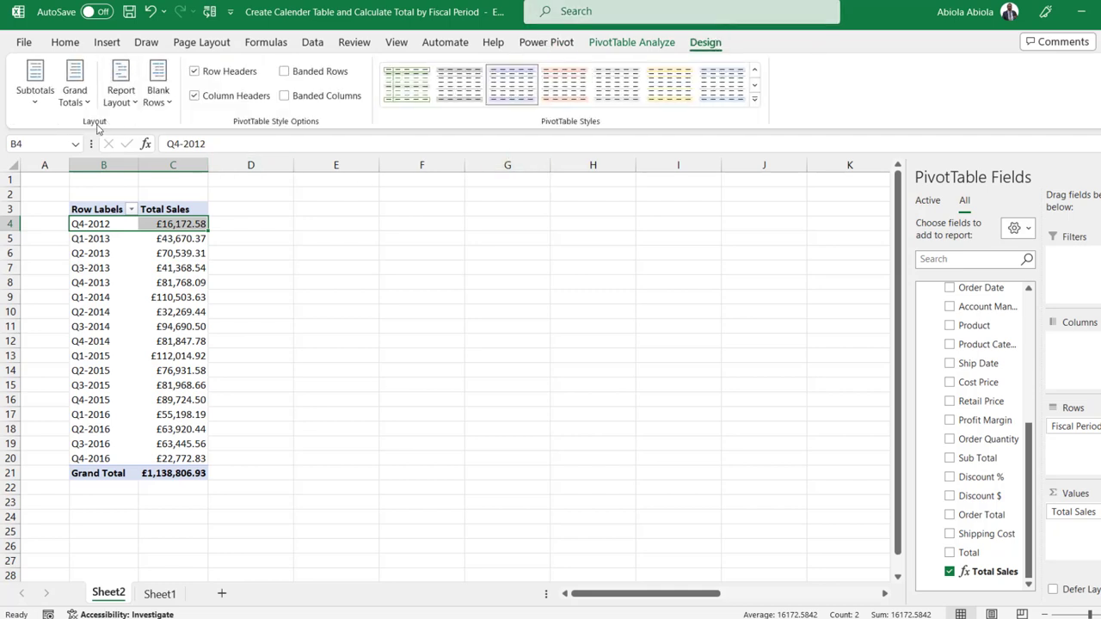
# Set the PivotTable report layout to tabular form, headed Fiscal Period and Total Sales.
pyautogui.click(121, 95)
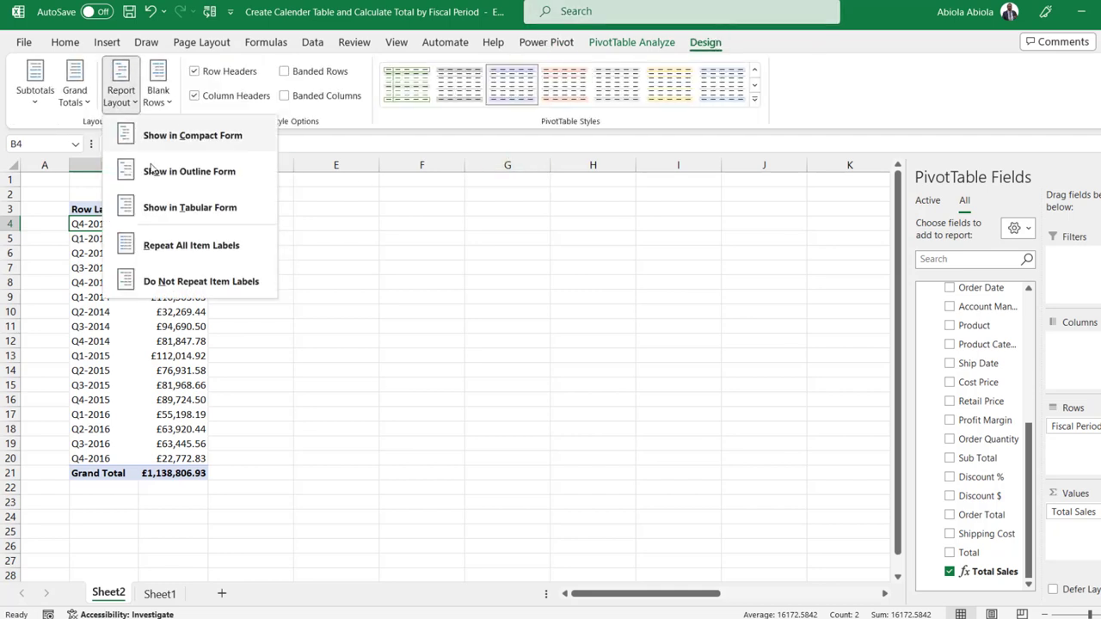
pyautogui.click(183, 211)
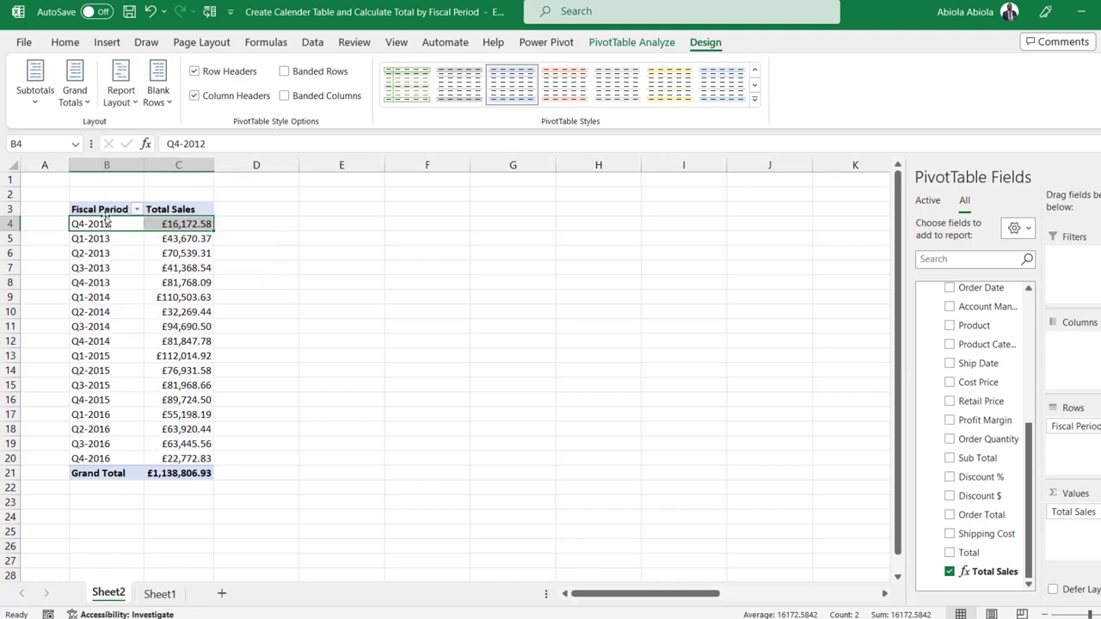
pyautogui.click(181, 245)
pyautogui.click(185, 303)
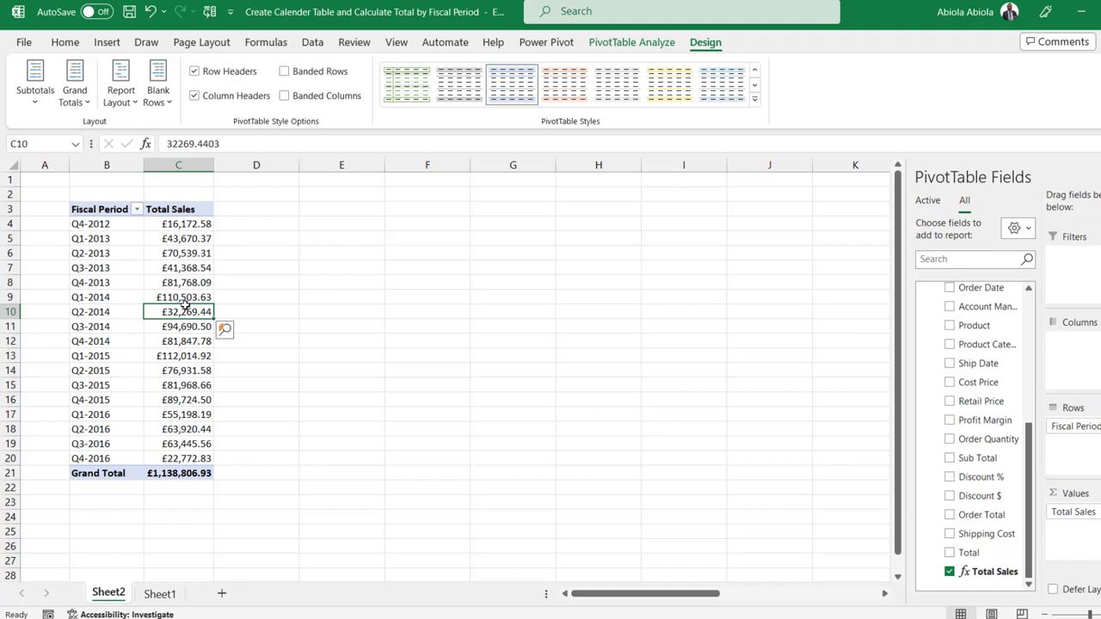